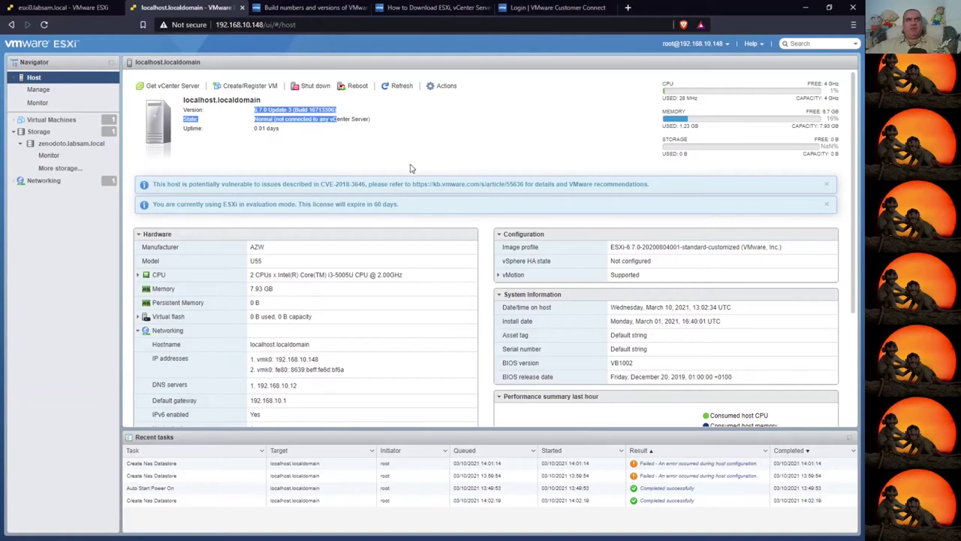
Examine the localhost.localdomain host's CPU model and ESXi build number on its summary page
left_click(360, 154)
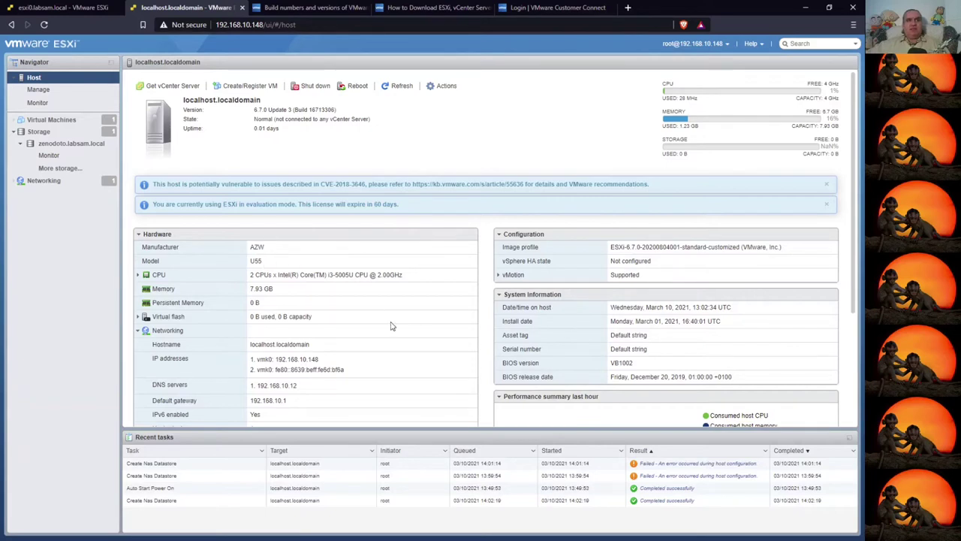
left_click_drag(407, 275, 210, 281)
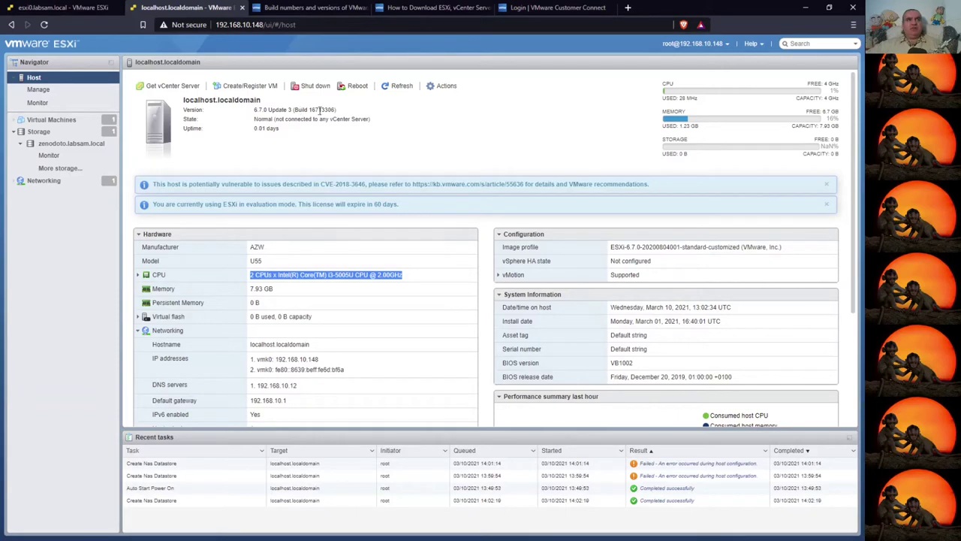
left_click_drag(310, 109, 337, 110)
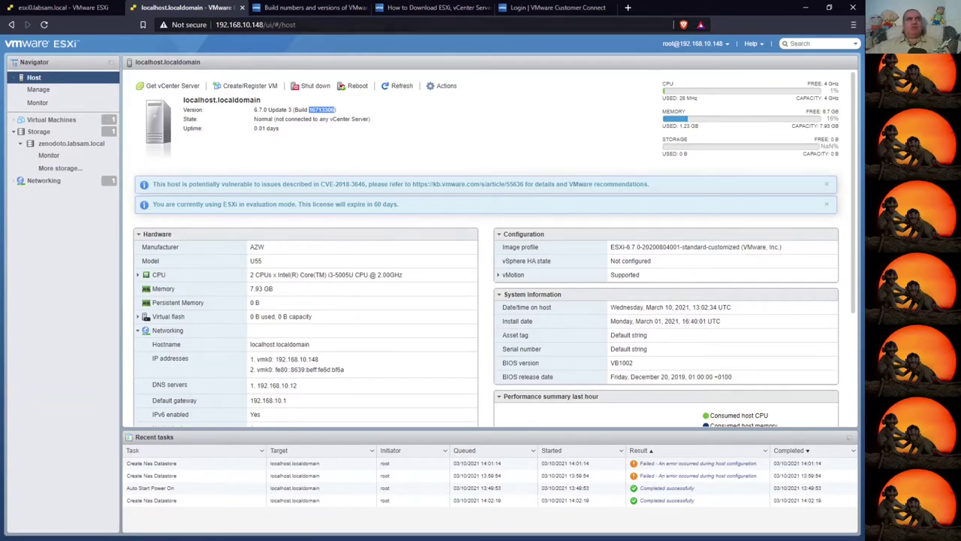
Open the VMware article 2143832 on ESXi build numbers and look through its table of 6.7 and 7.0 releases
left_click(324, 7)
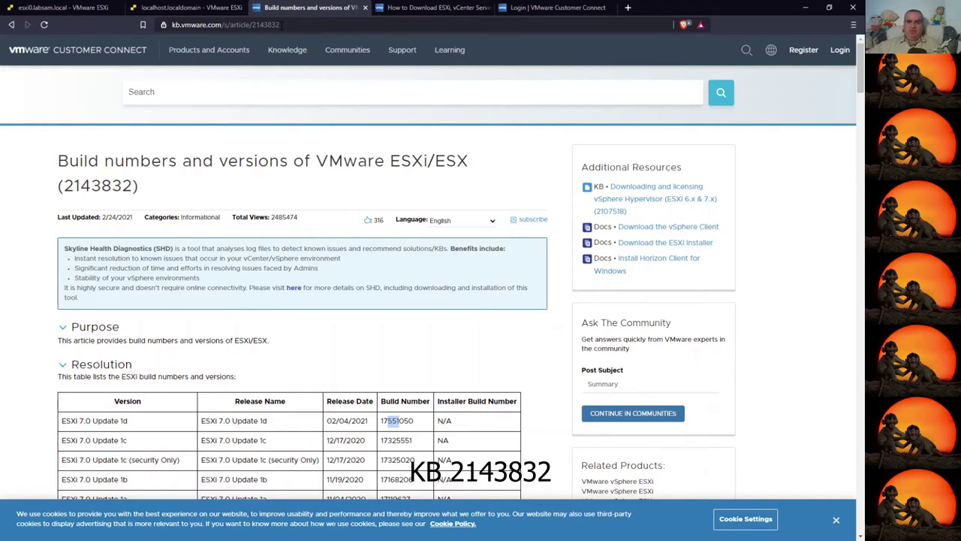
left_click_drag(280, 25, 253, 27)
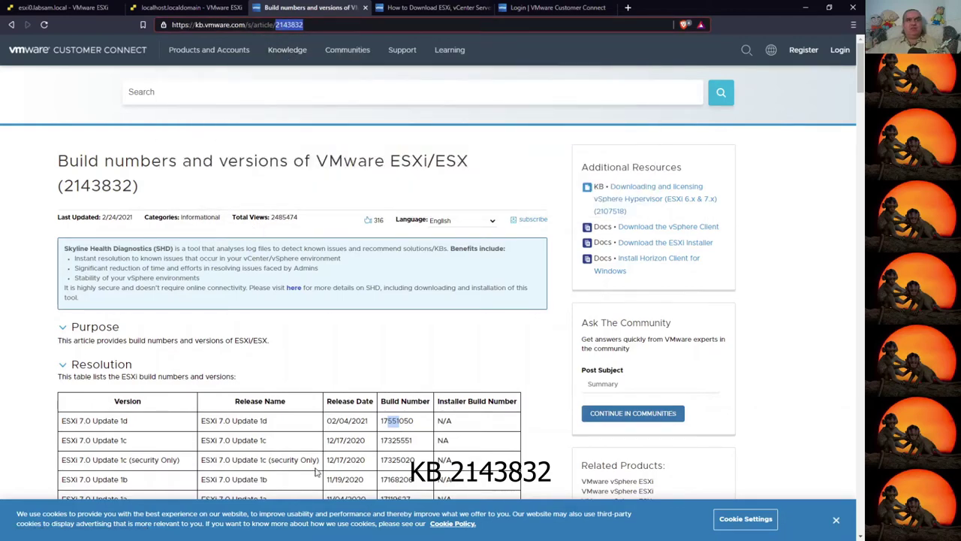
left_click(372, 365)
left_click(390, 381)
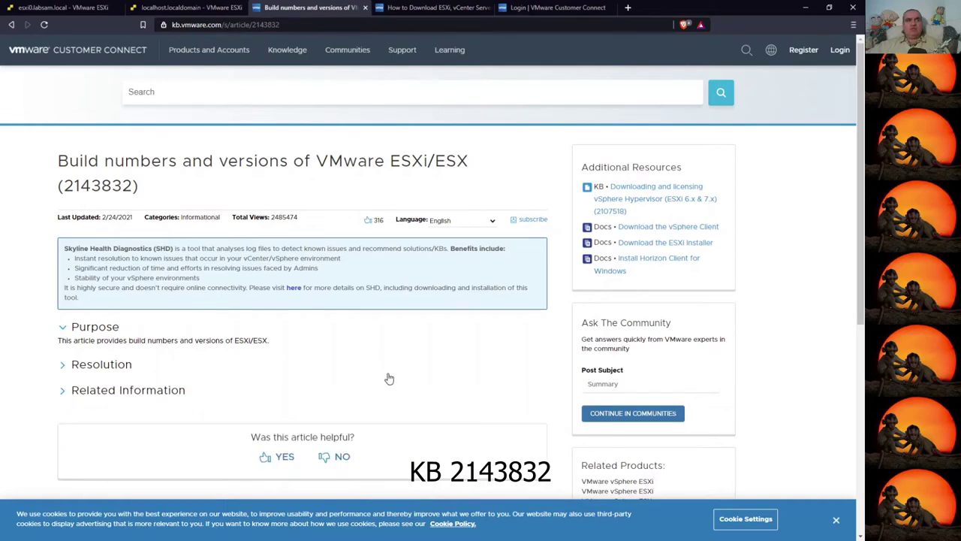
left_click(376, 383)
left_click(379, 371)
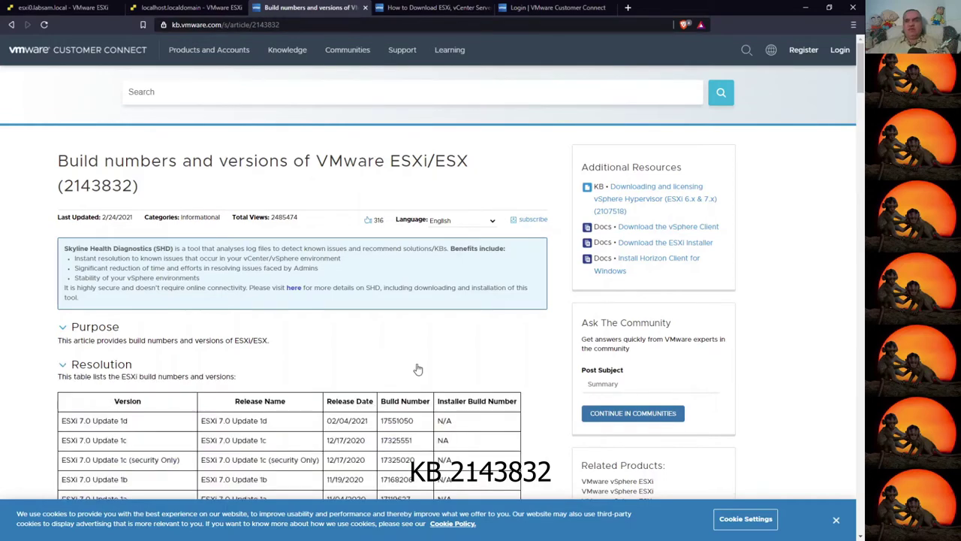
scroll(425, 368, "down", 5)
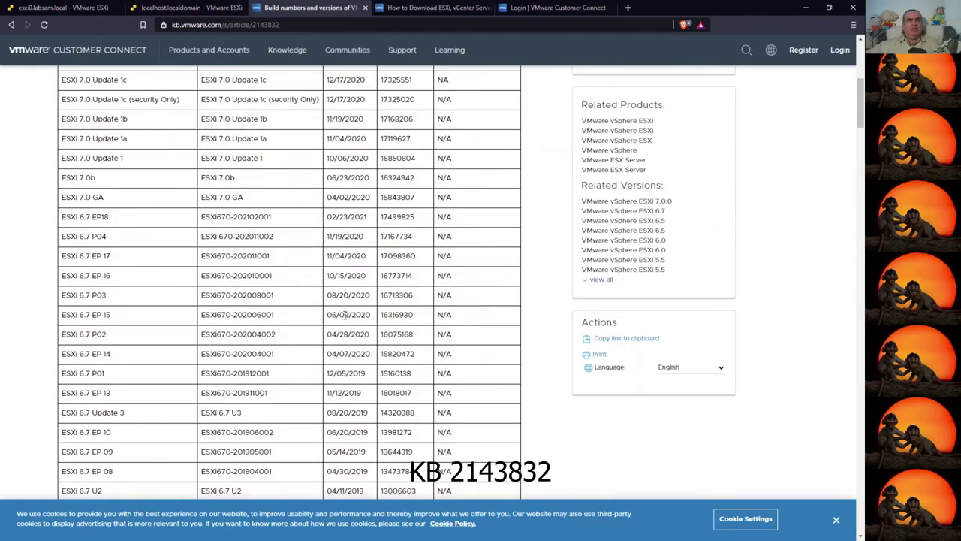
Recheck the host's build number and locate the matching version and release name in the build number table
left_click(186, 8)
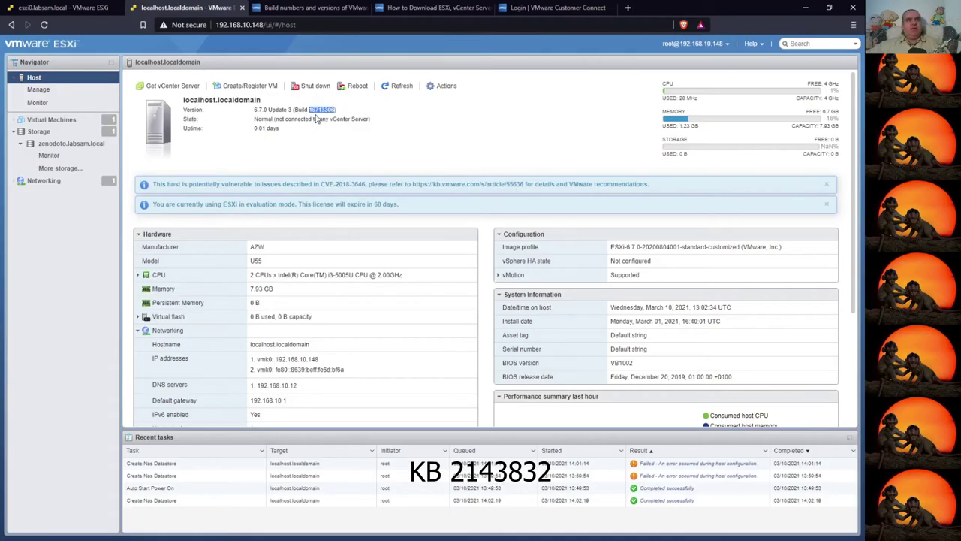
left_click(284, 7)
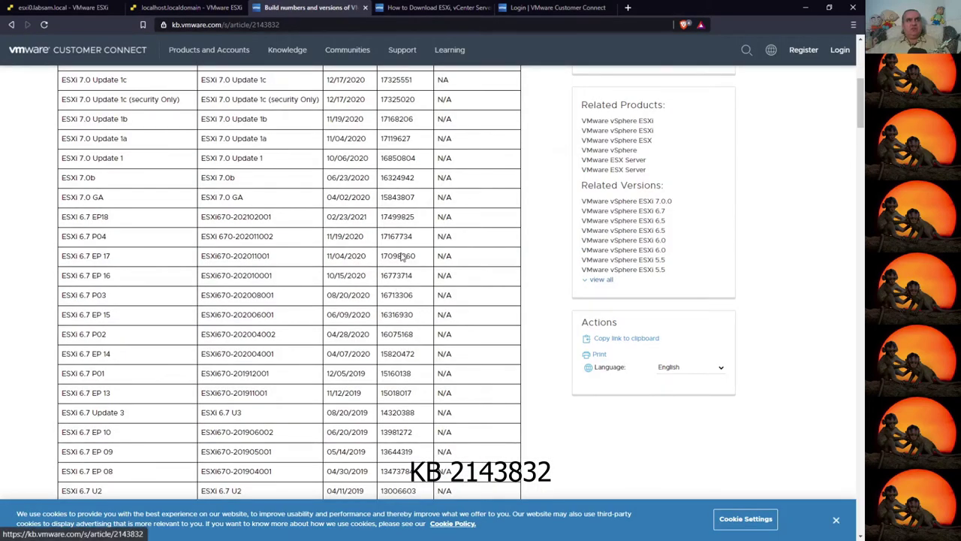
scroll(415, 158, "up", 1)
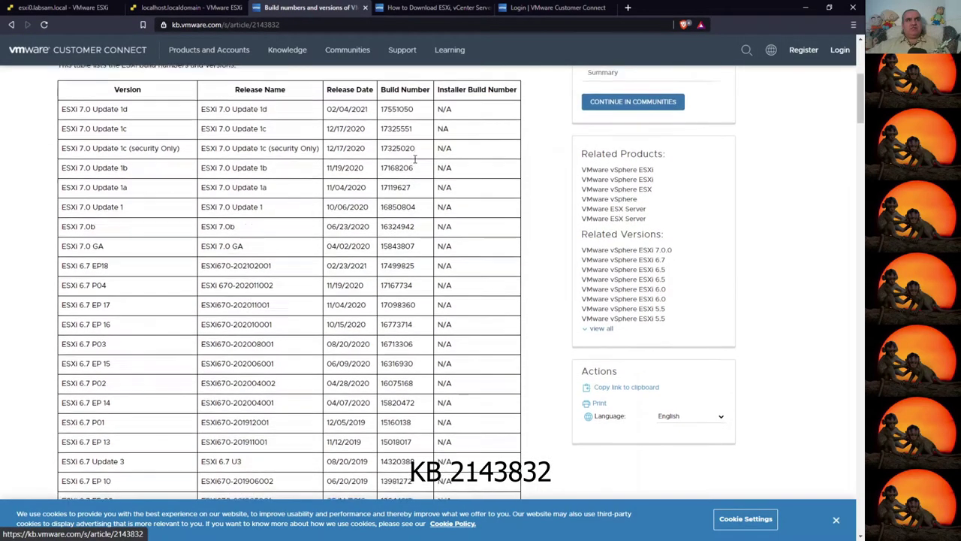
left_click_drag(418, 345, 377, 347)
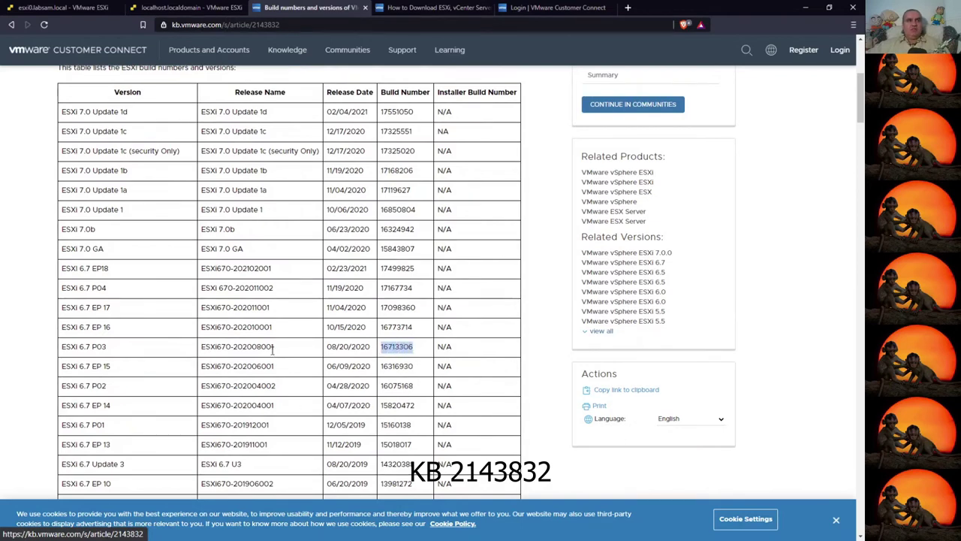
left_click_drag(277, 347, 63, 346)
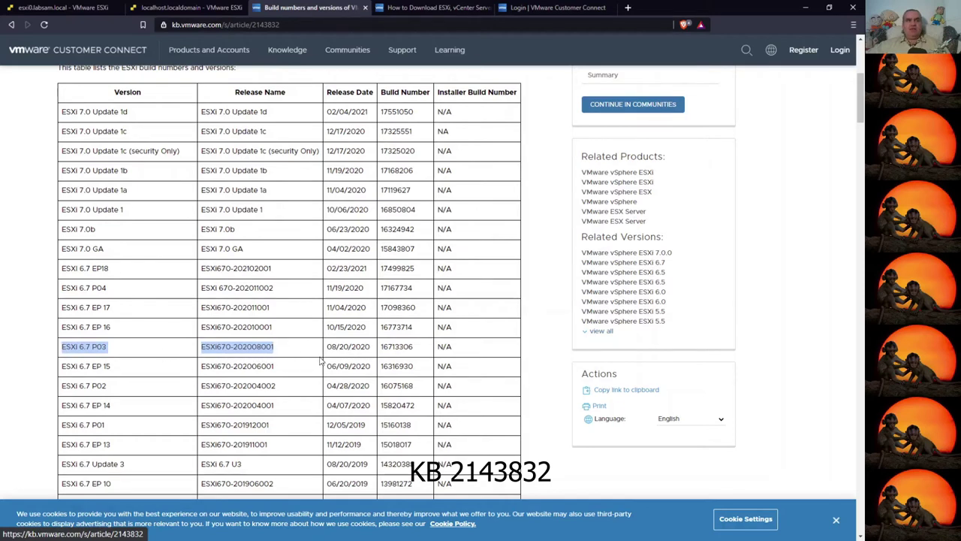
Examine the ESXi 6.7 releases newer than P03, including the version name and build number of EP18
key("alt+Tab")
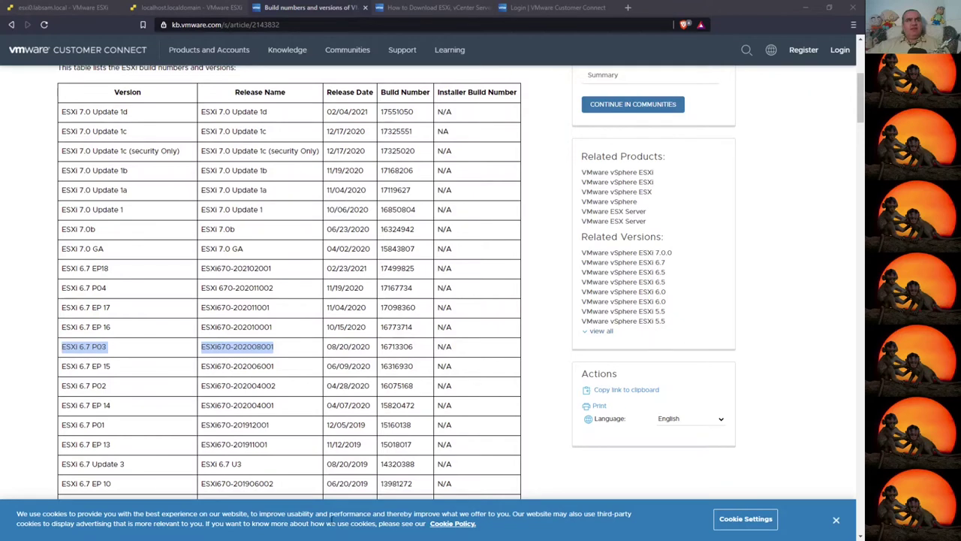
left_click(96, 328)
left_click_drag(96, 328, 88, 272)
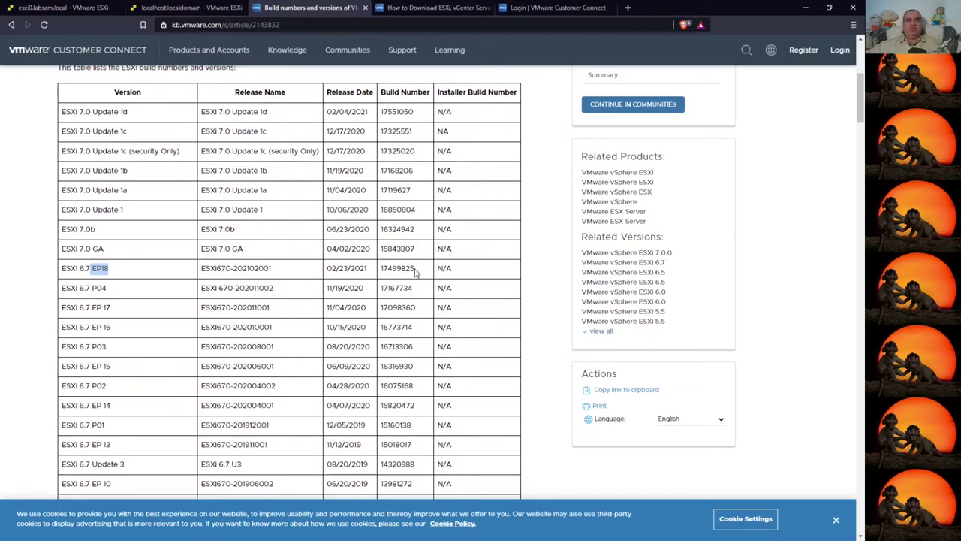
left_click_drag(416, 272, 377, 277)
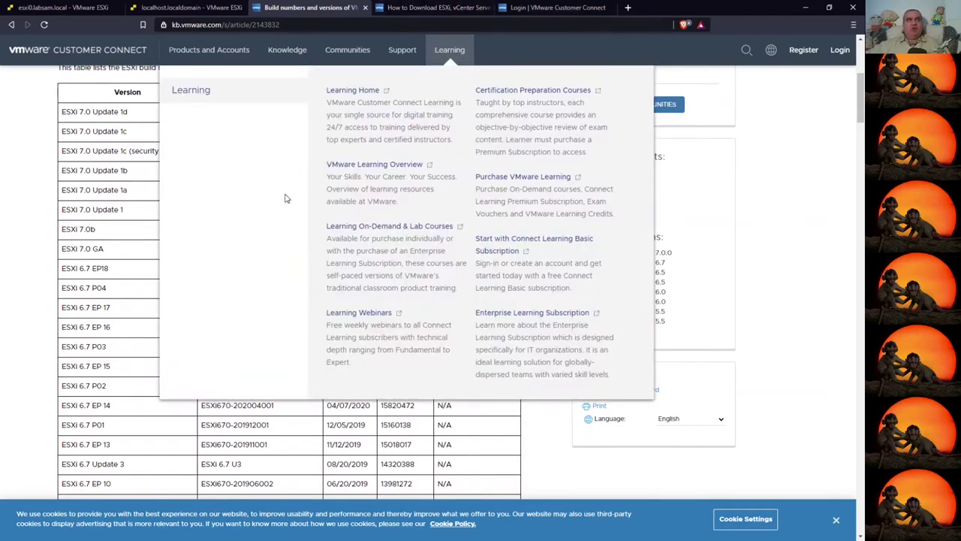
left_click(111, 271)
left_click_drag(110, 270, 78, 269)
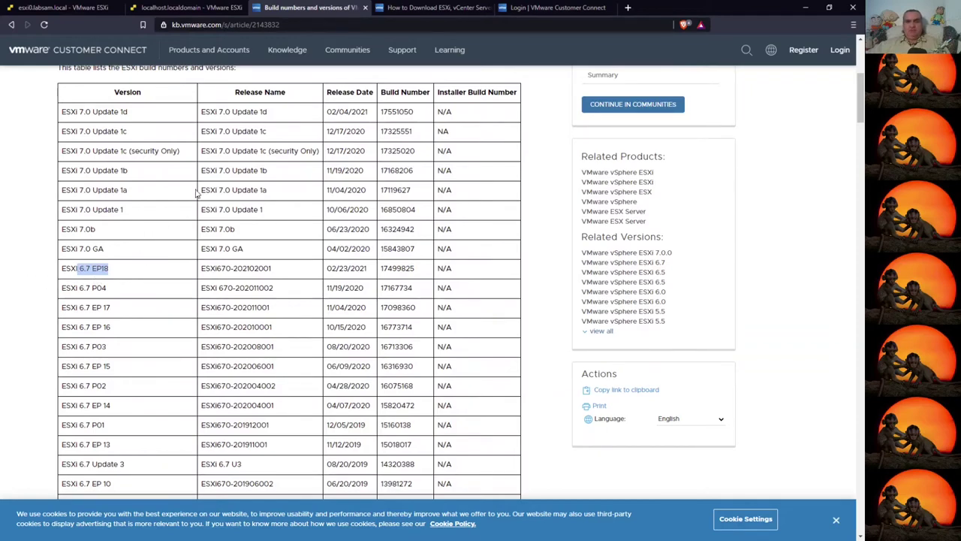
Read the patch download procedure in article 1021623, including the login, patch location and multiple-download instructions
left_click(431, 7)
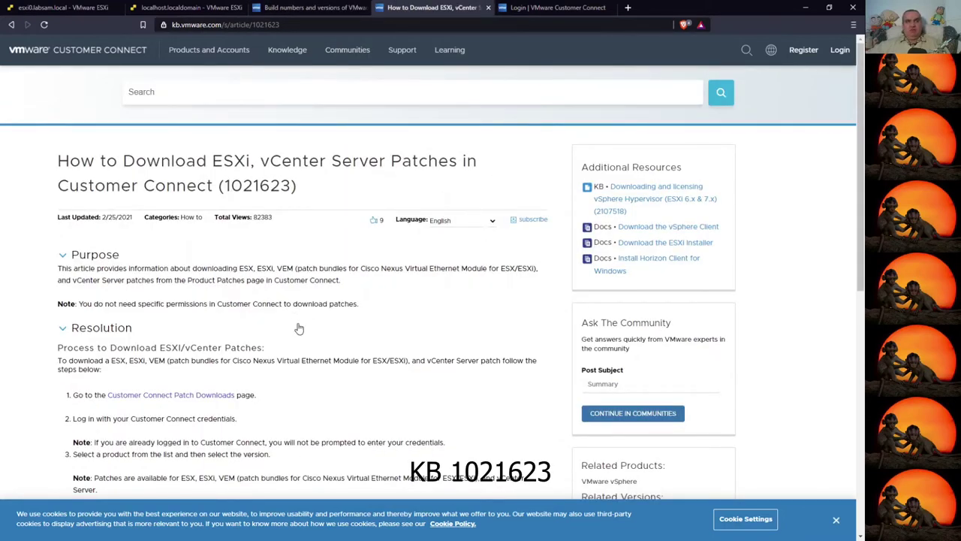
scroll(187, 409, "down", 2)
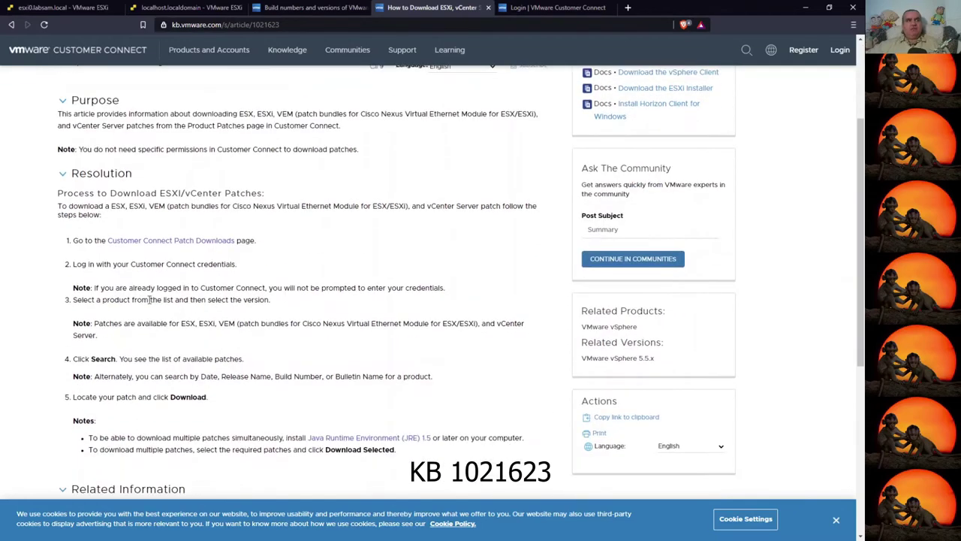
left_click_drag(83, 263, 264, 268)
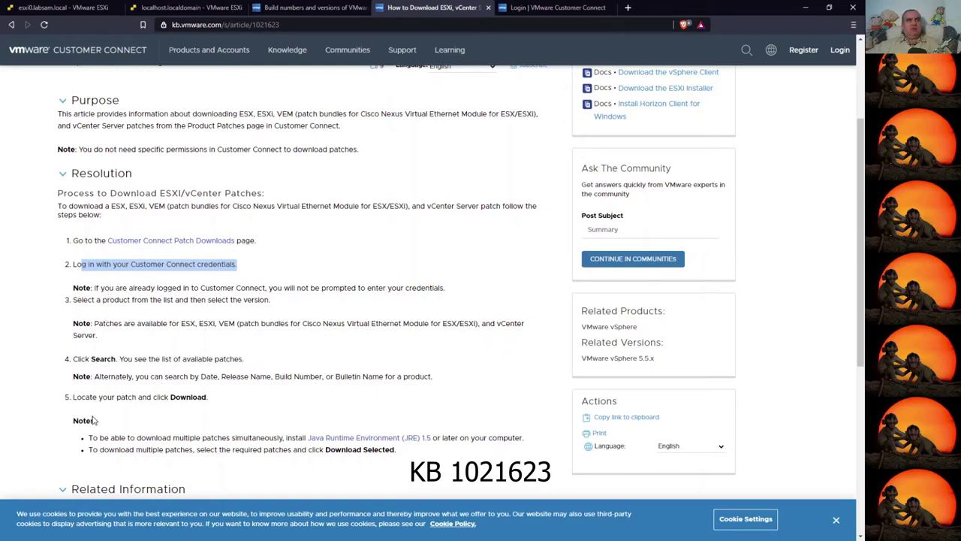
left_click_drag(91, 397, 255, 409)
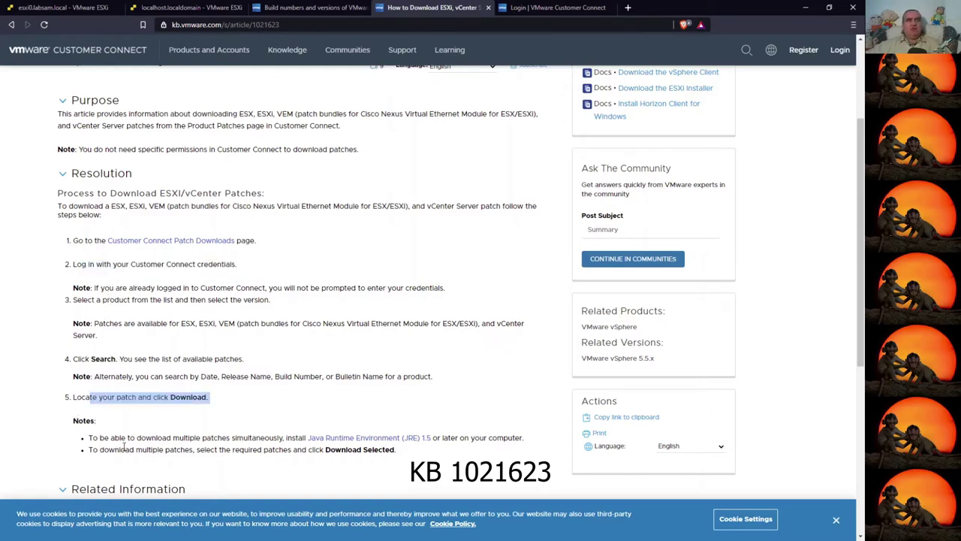
scroll(108, 448, "down", 1)
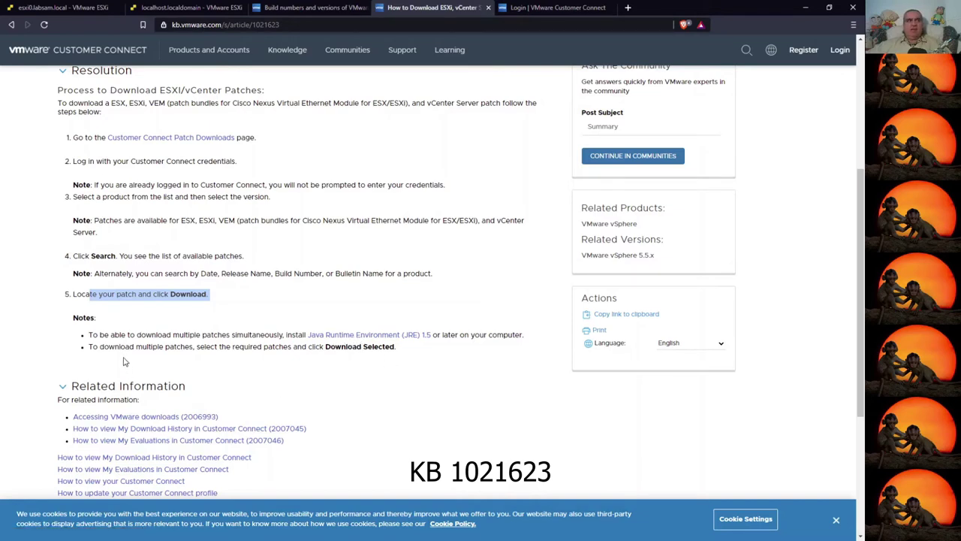
left_click_drag(125, 349, 422, 374)
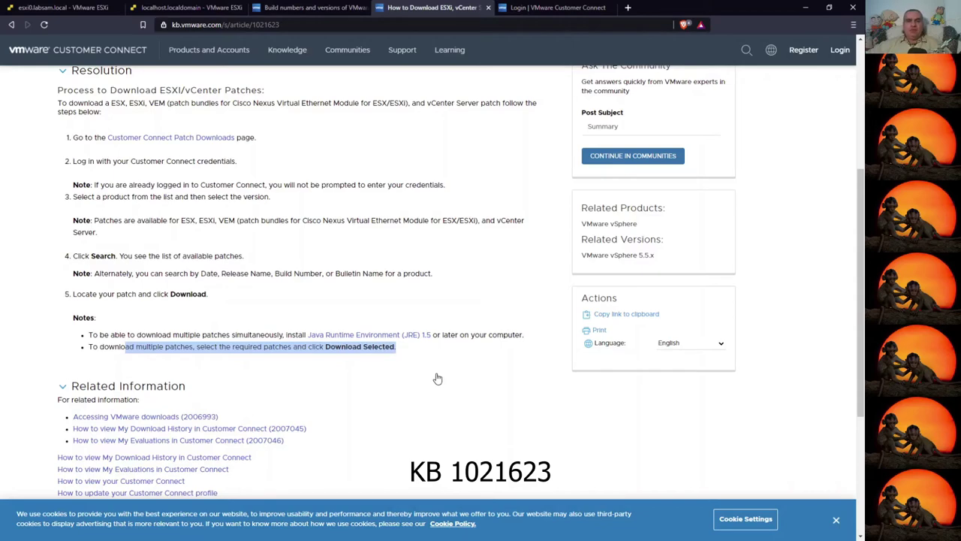
Sign in to VMware Customer Connect by pasting the account password, and dismiss the offer to save it
left_click(535, 7)
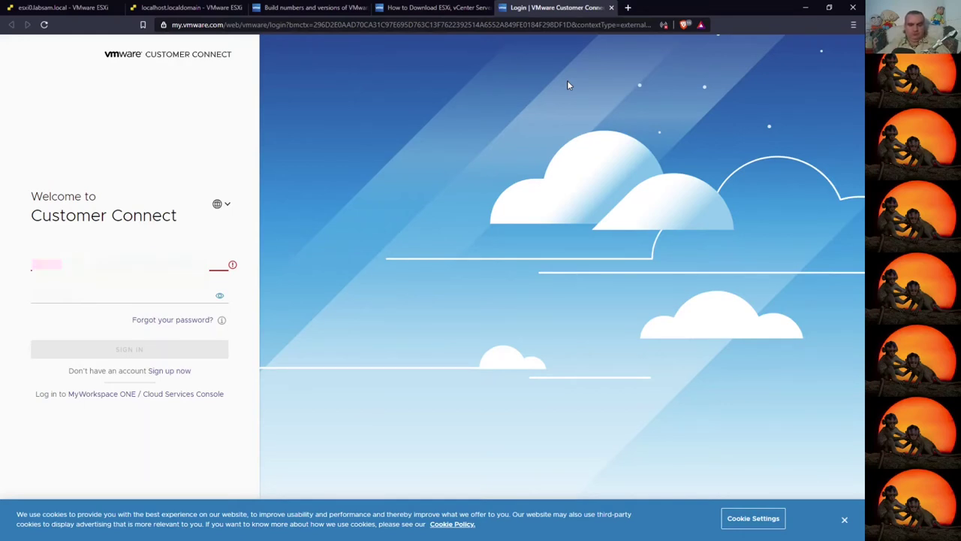
key("Tab")
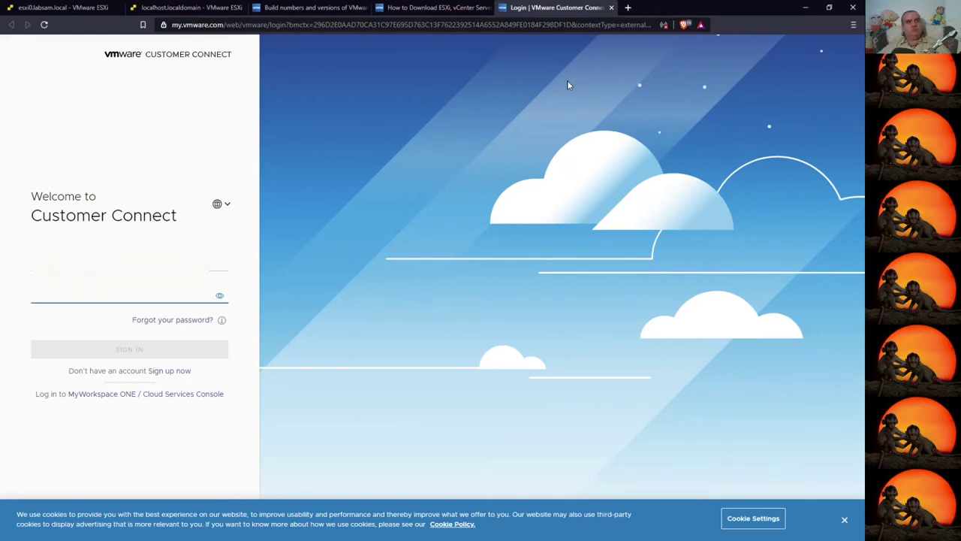
key("ctrl+v")
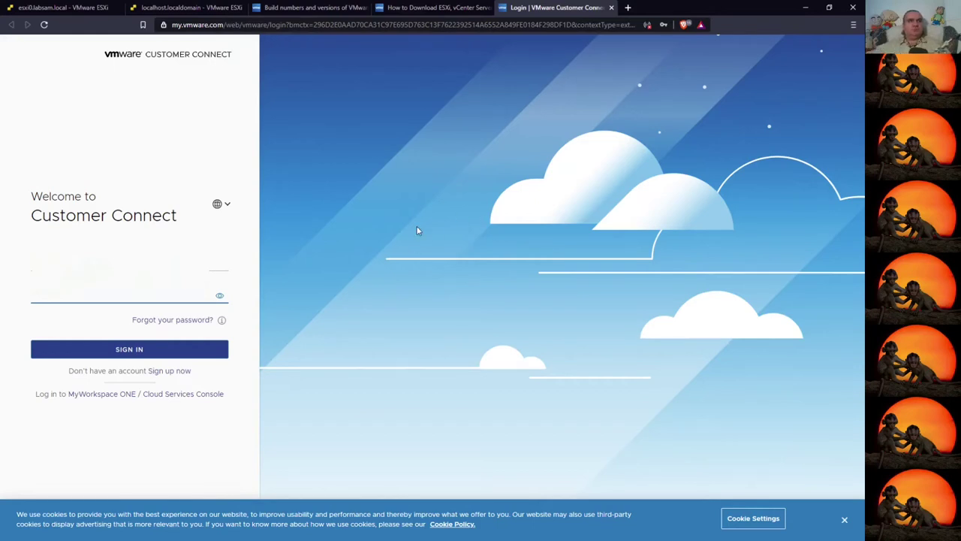
left_click(149, 350)
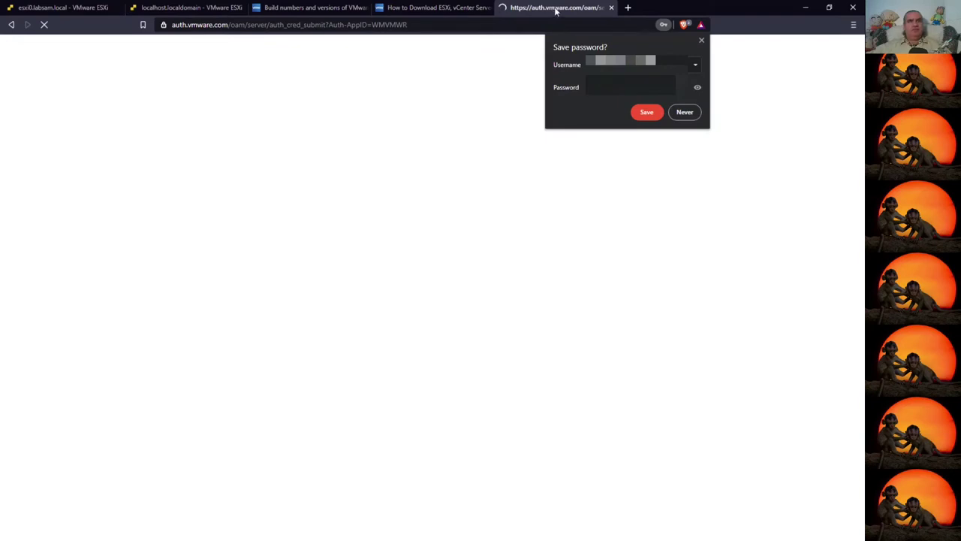
left_click(701, 41)
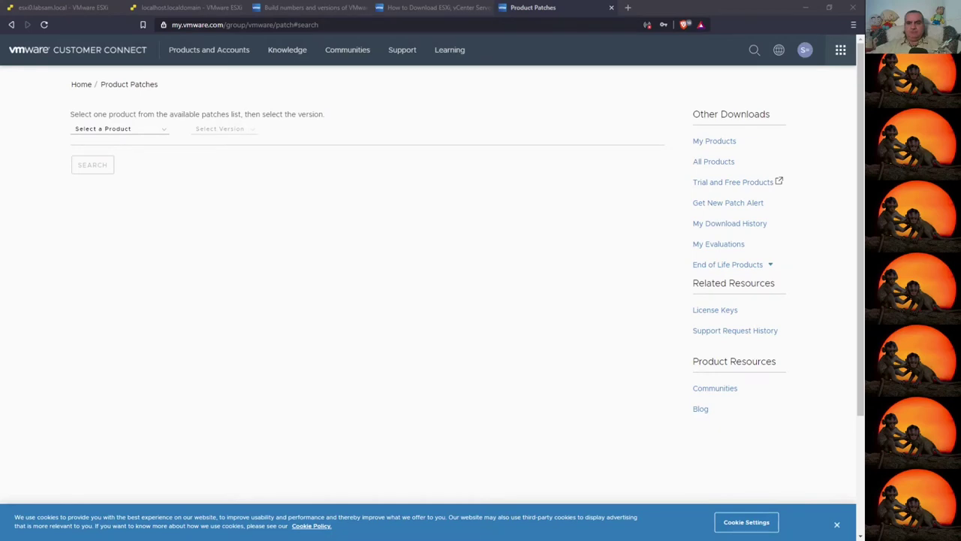
Search the product patches for ESXi (Embedded and Installable) version 6.7.0 without extra filters
left_click(139, 133)
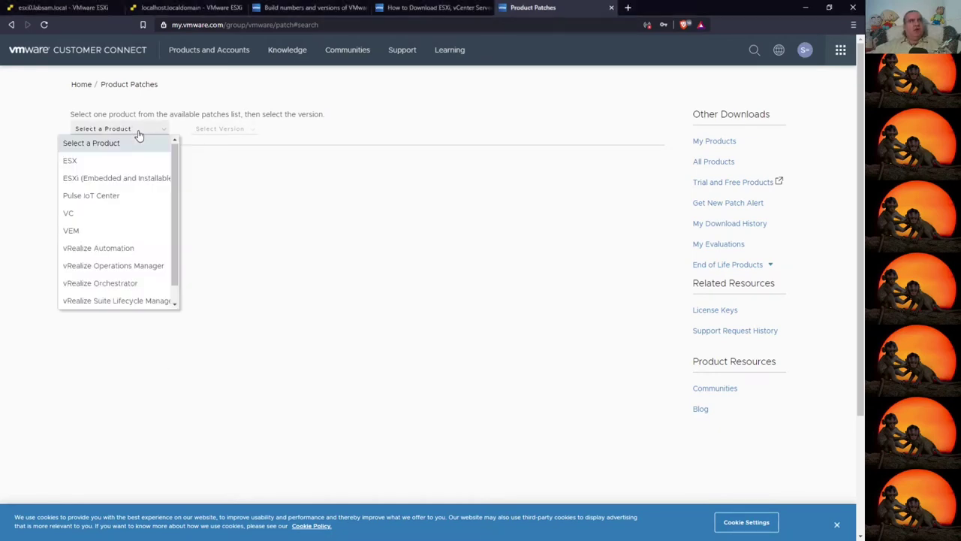
left_click(93, 180)
left_click(216, 129)
left_click(234, 198)
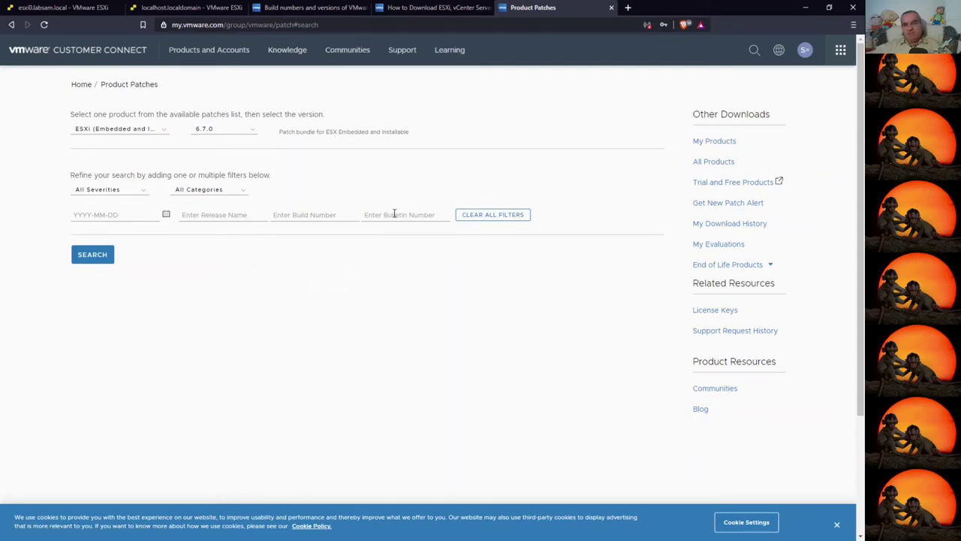
left_click(96, 255)
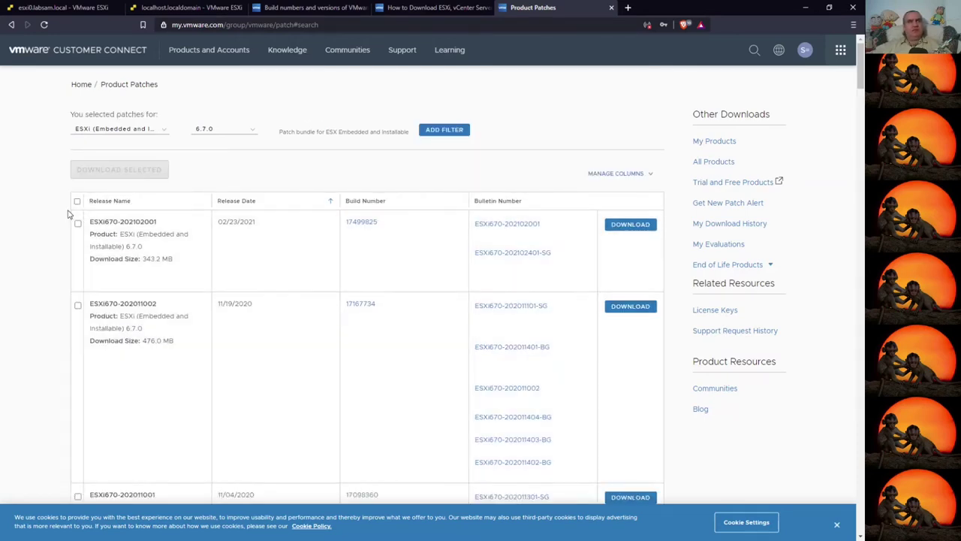
left_click(77, 223)
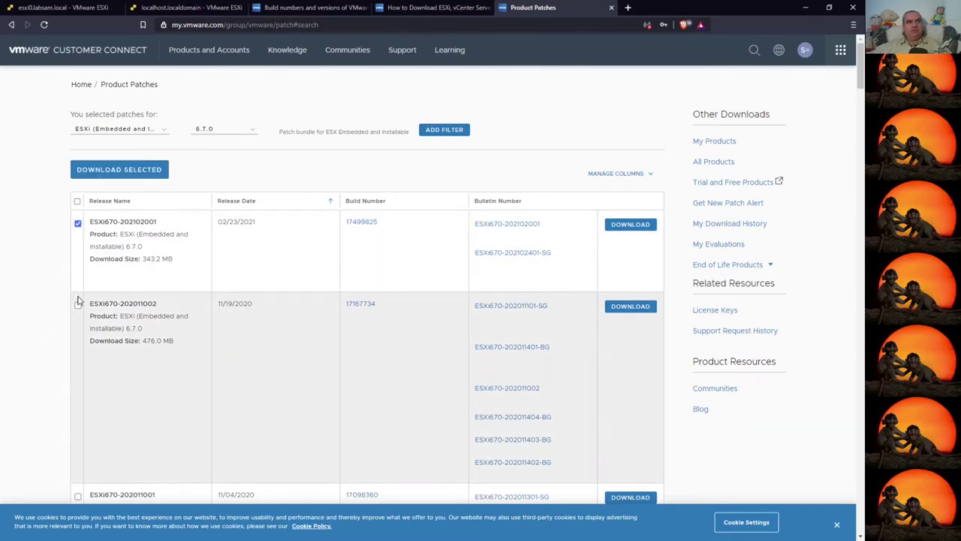
left_click(77, 305)
scroll(86, 338, "down", 1)
left_click(78, 395)
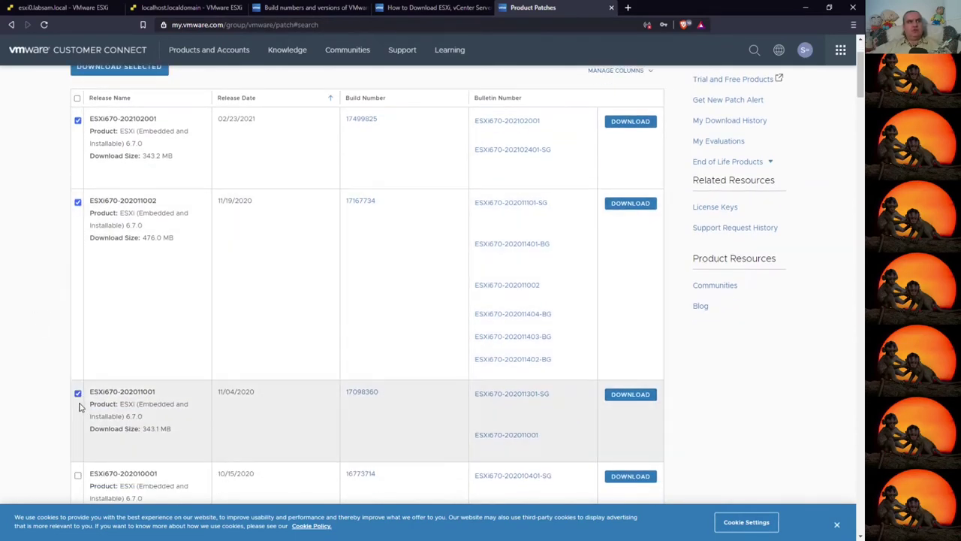
scroll(83, 398, "down", 1)
left_click(77, 373)
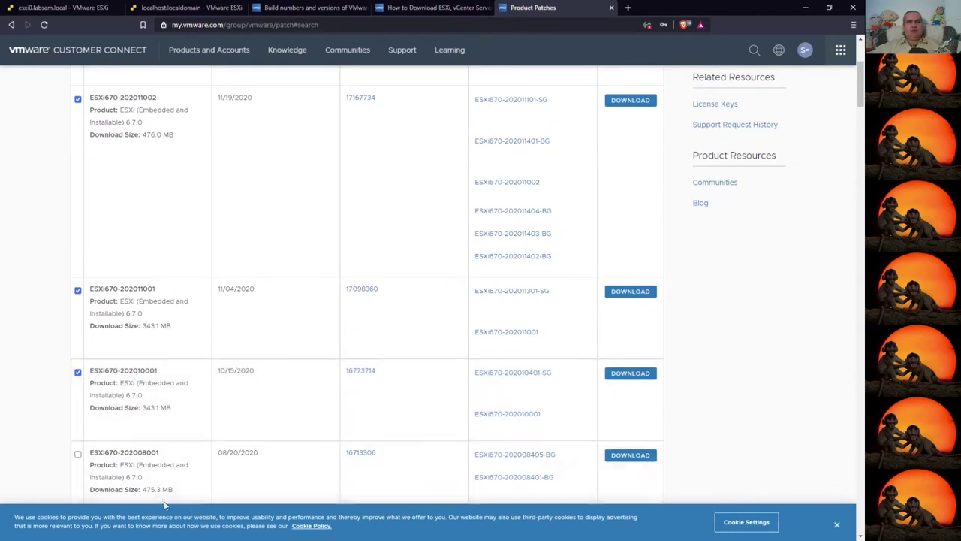
left_click_drag(175, 454, 90, 454)
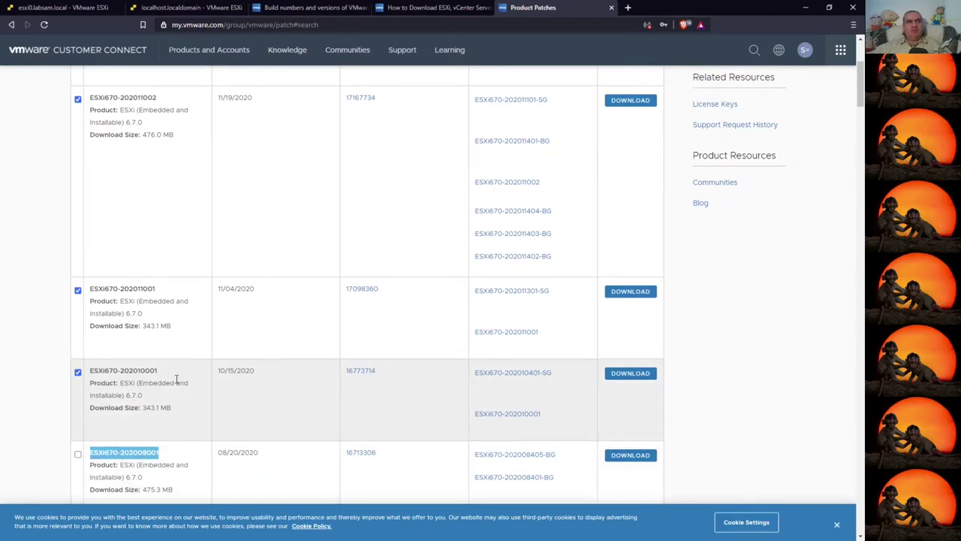
scroll(176, 380, "up", 1)
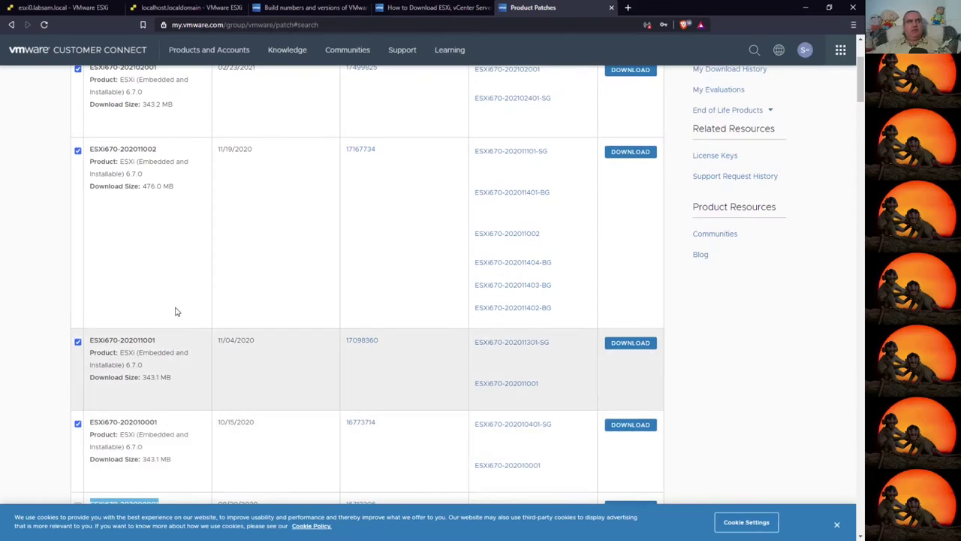
scroll(176, 310, "up", 2)
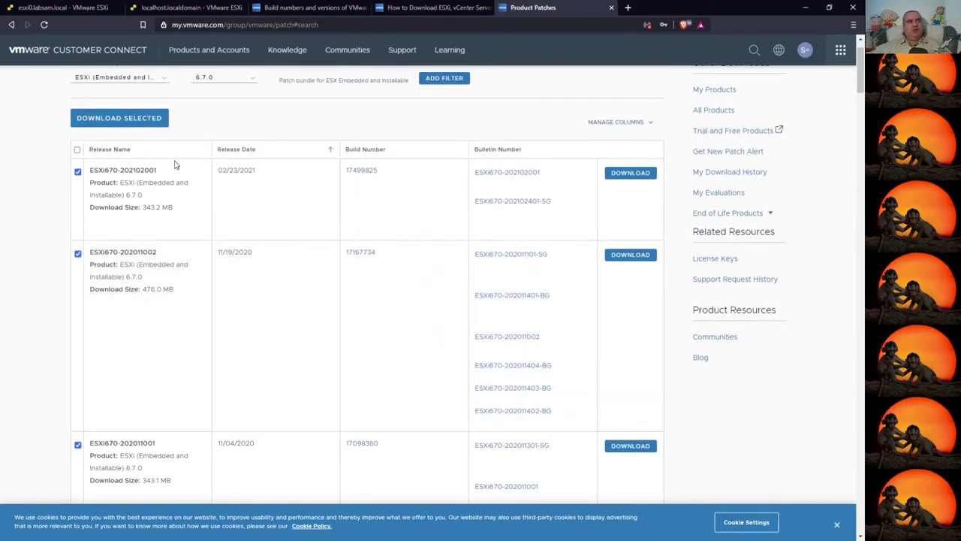
left_click_drag(169, 175, 104, 175)
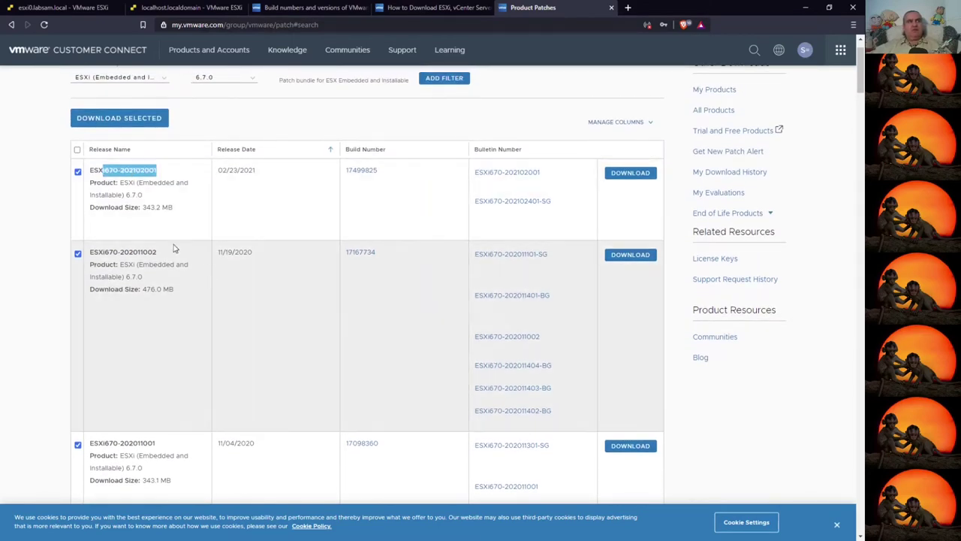
left_click(223, 278)
scroll(264, 420, "down", 2)
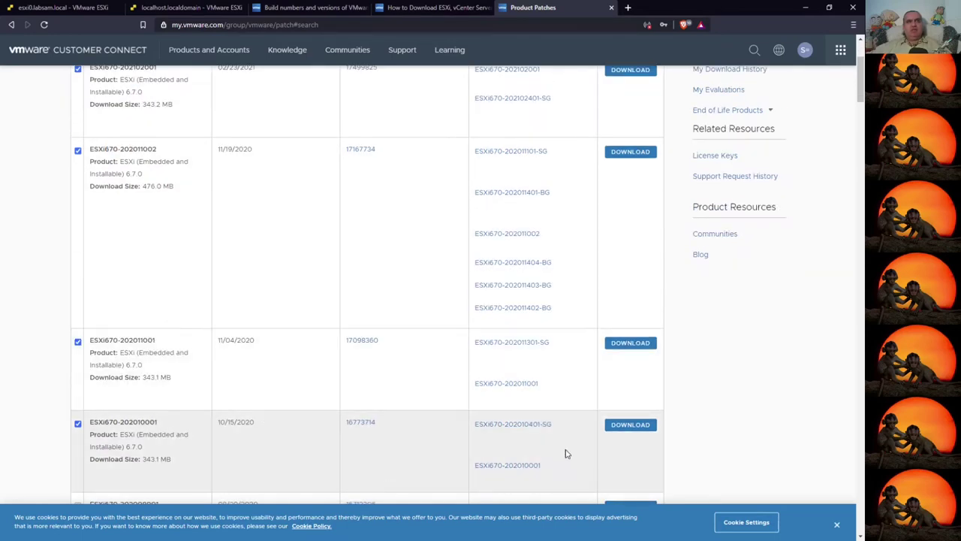
scroll(171, 103, "up", 3)
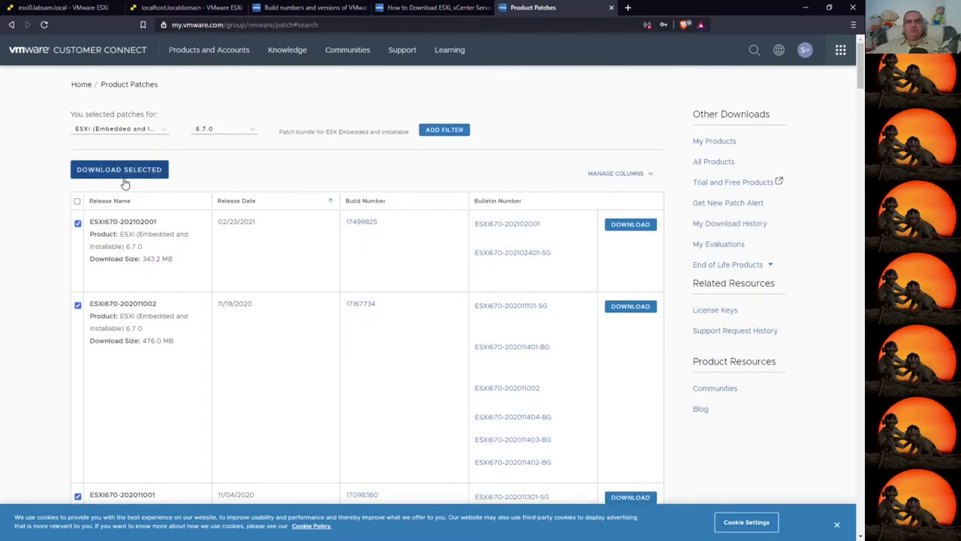
left_click(78, 202)
left_click(77, 223)
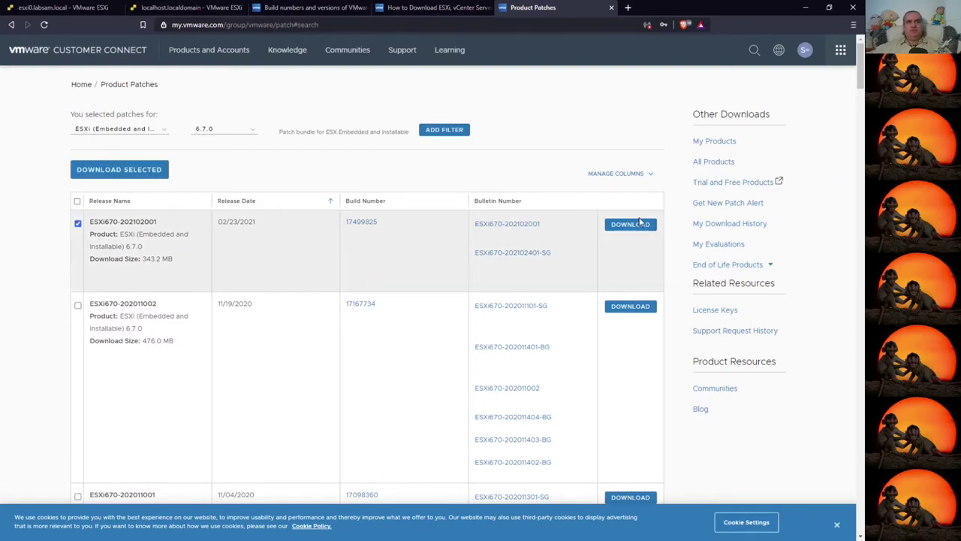
left_click(638, 223)
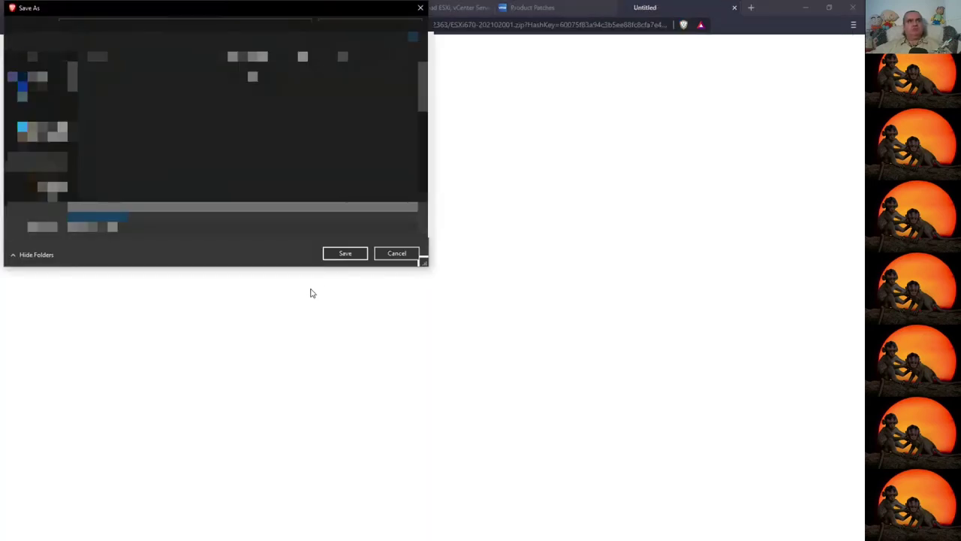
left_click(345, 254)
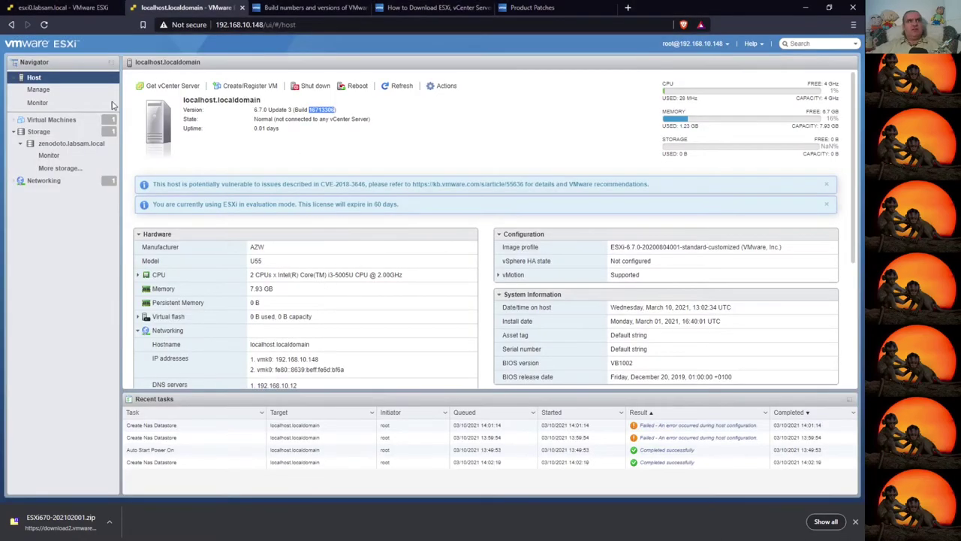
Upload ESXi670-202102001.zip to the root of the zenodoto.labsam.local datastore on the ESXi host, and close the datastore browser
left_click(64, 148)
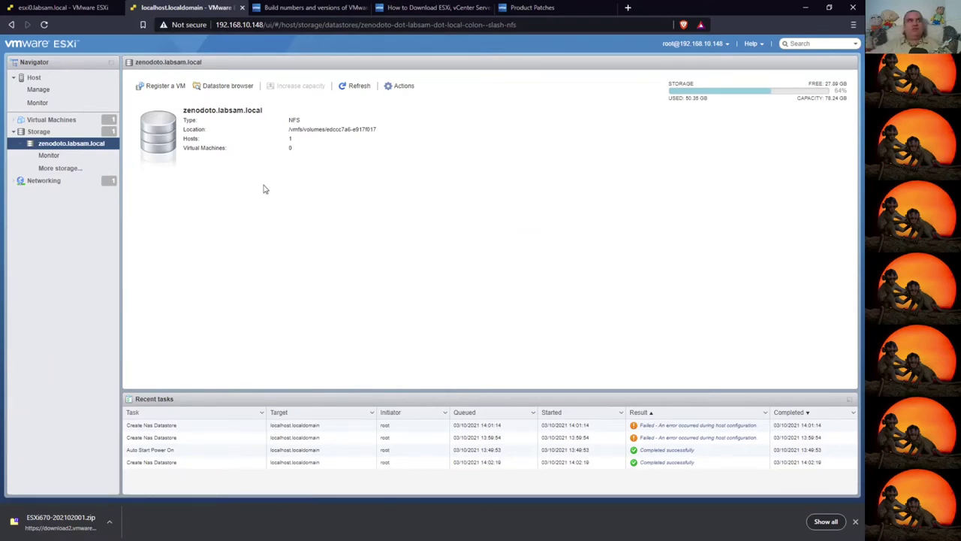
left_click(228, 87)
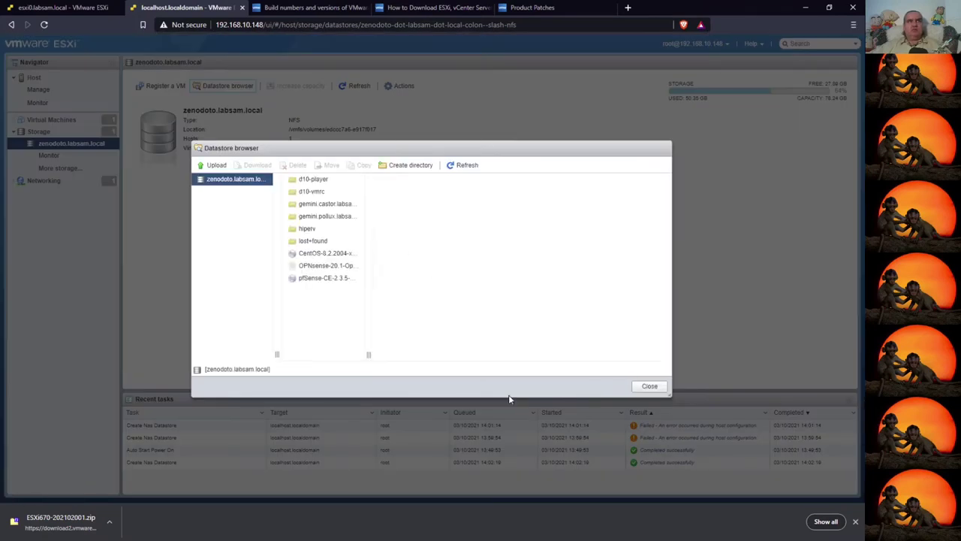
left_click(213, 165)
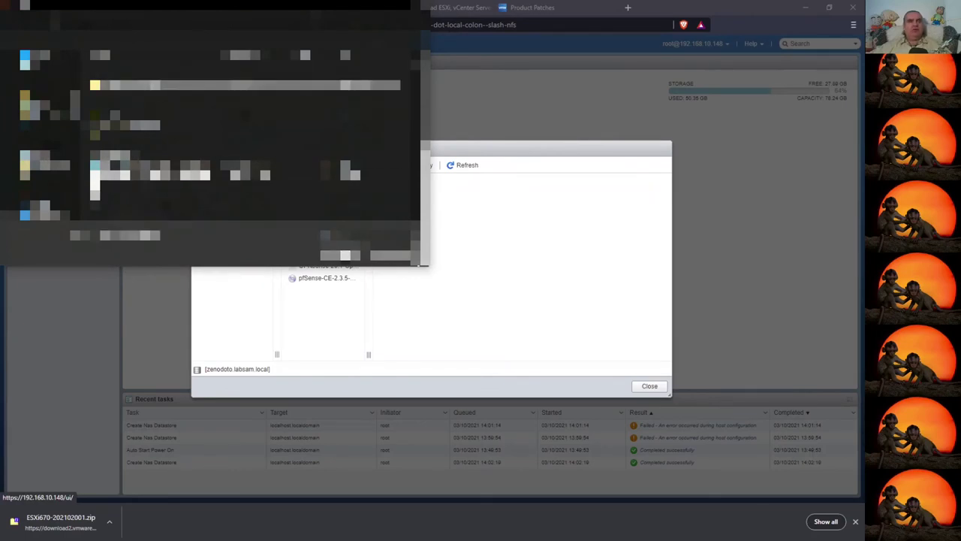
left_click(342, 255)
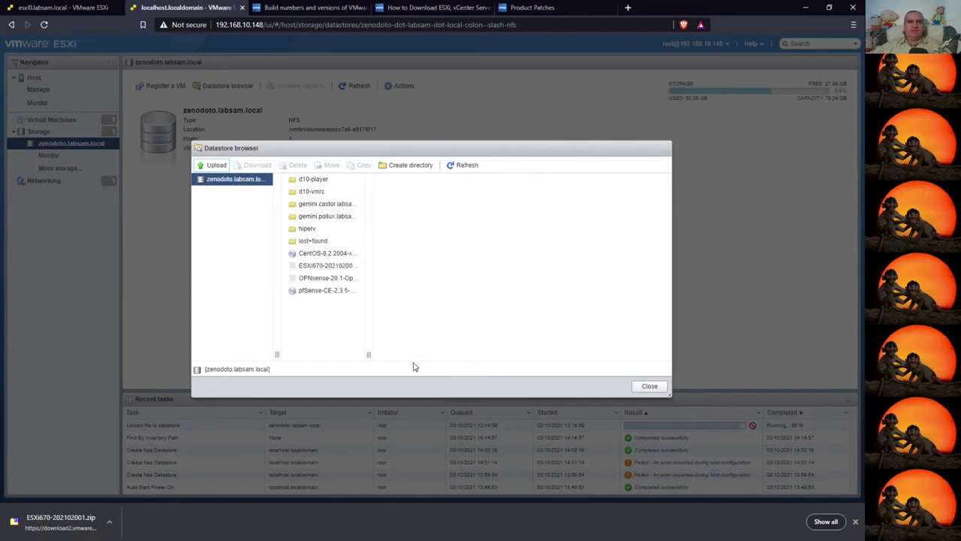
left_click(649, 386)
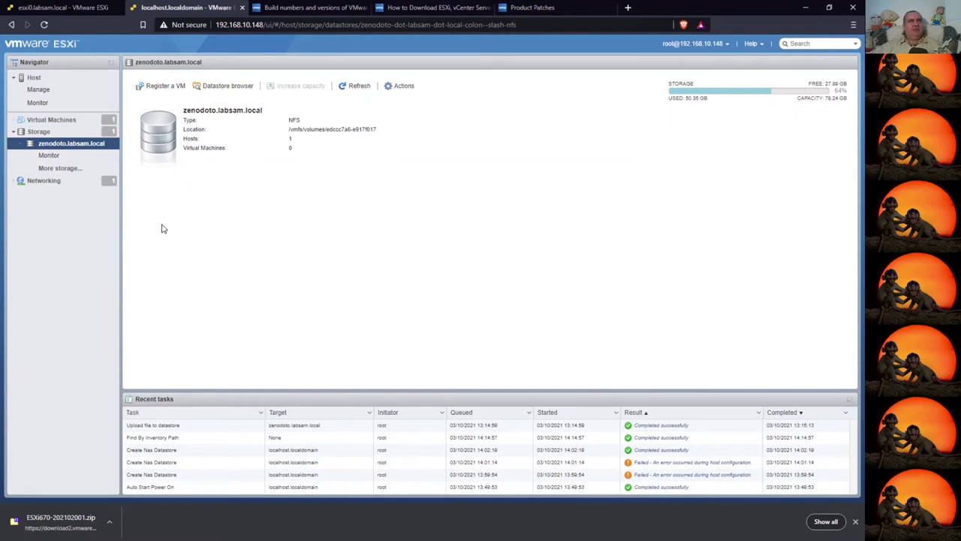
Enable the Secure Shell (SSH) service on the ESXi host
left_click(34, 79)
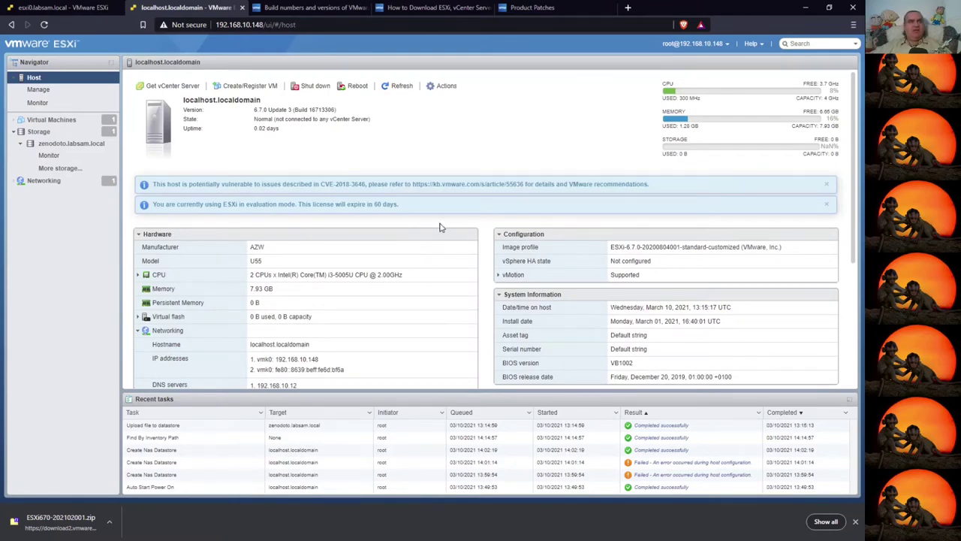
left_click(448, 86)
mouse_move(453, 161)
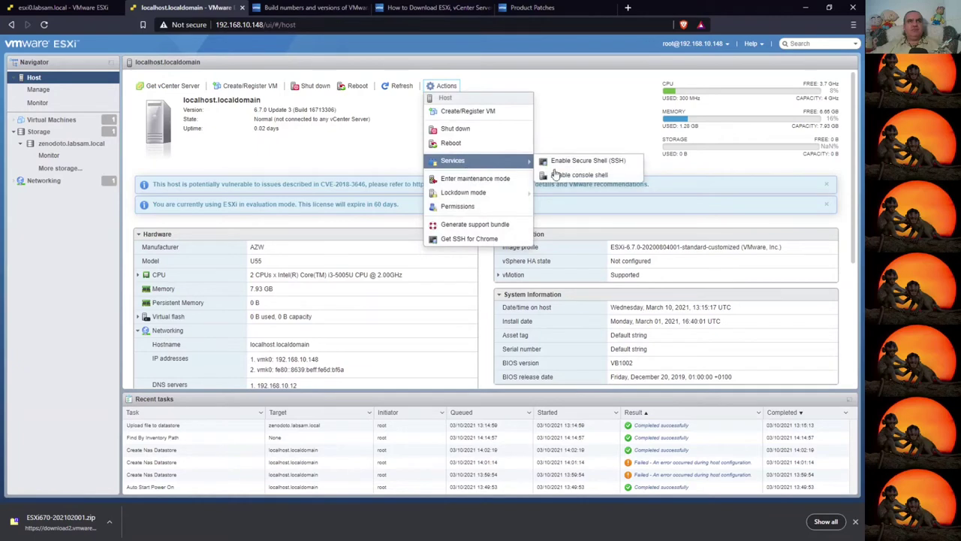
left_click(576, 162)
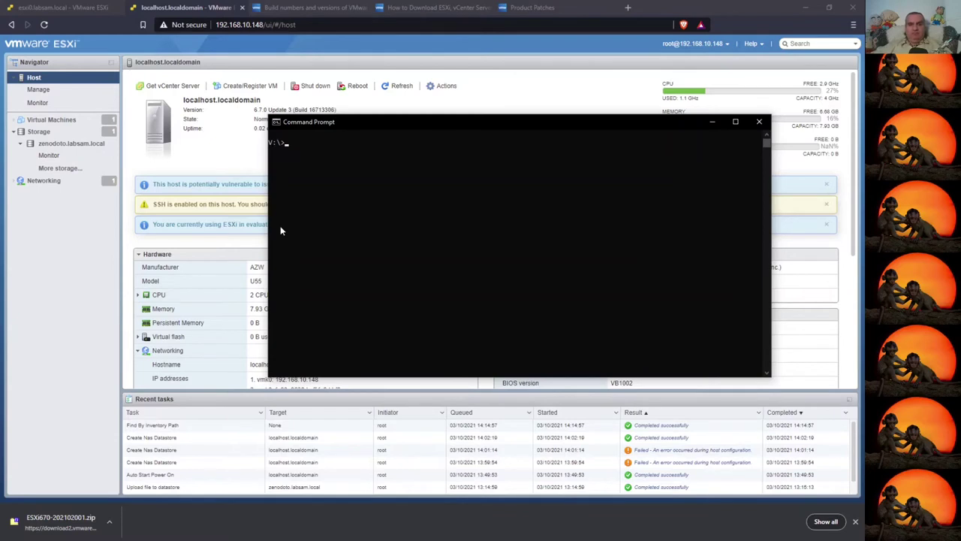
Begin the command "ssh root@" in Command Prompt, and copy the IPv4 address of vmk0 from the host's VMkernel NICs in the browser
type("ssh")
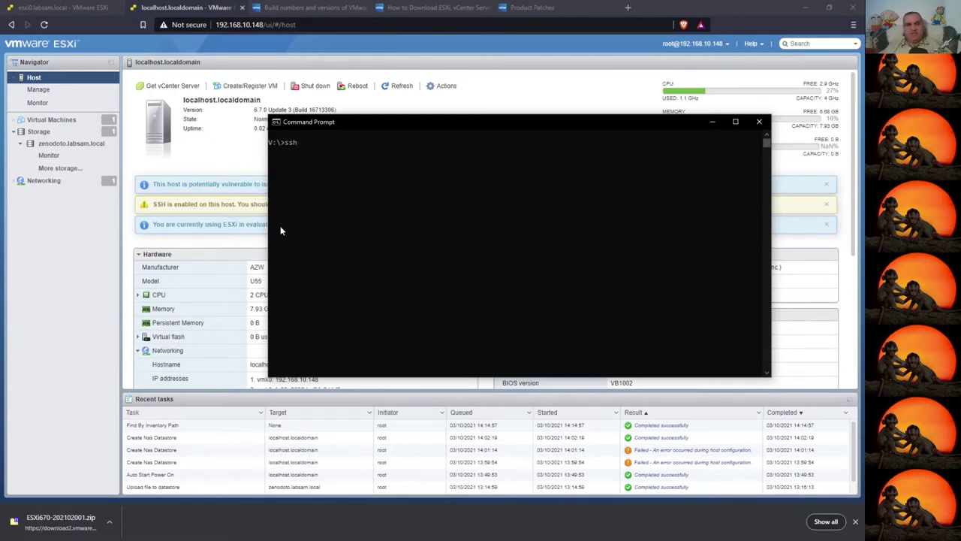
type(" root@")
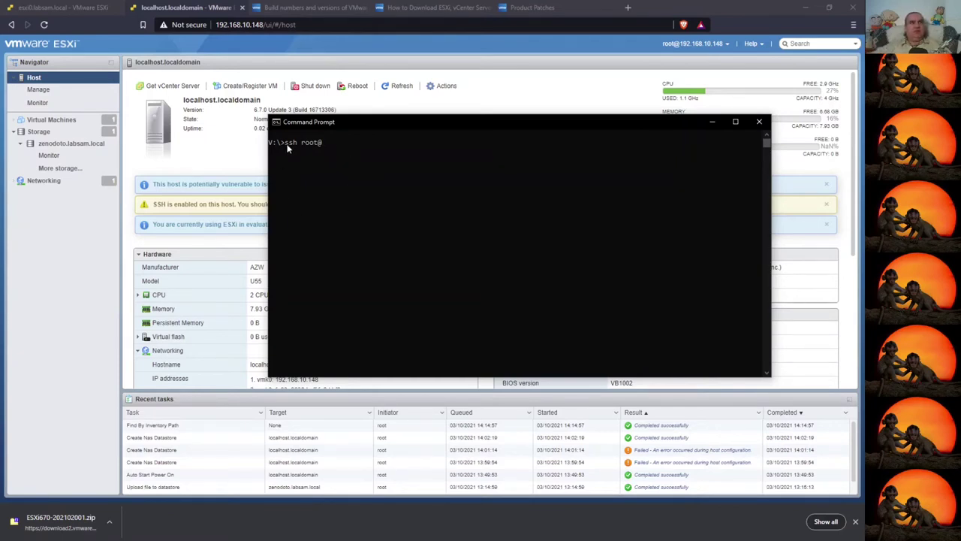
left_click_drag(316, 115, 350, 120)
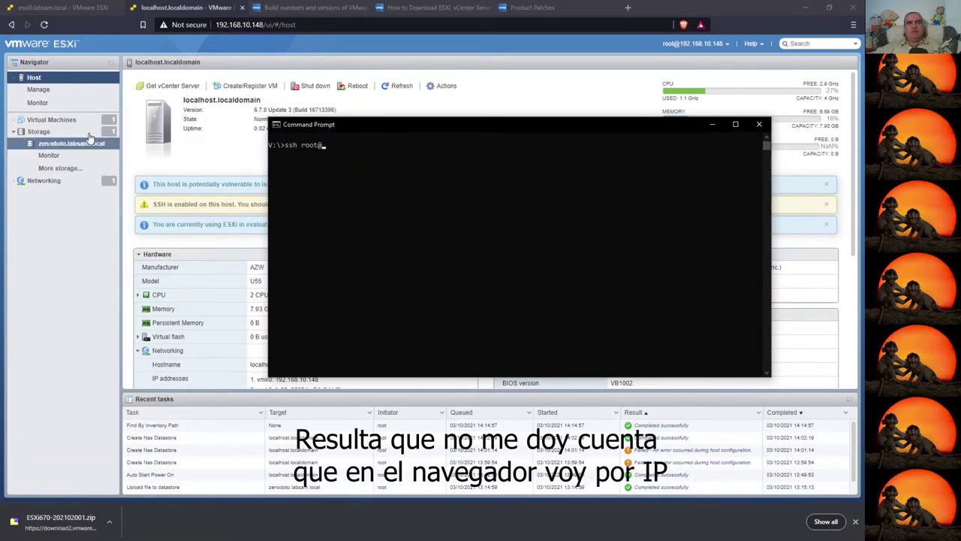
left_click(22, 187)
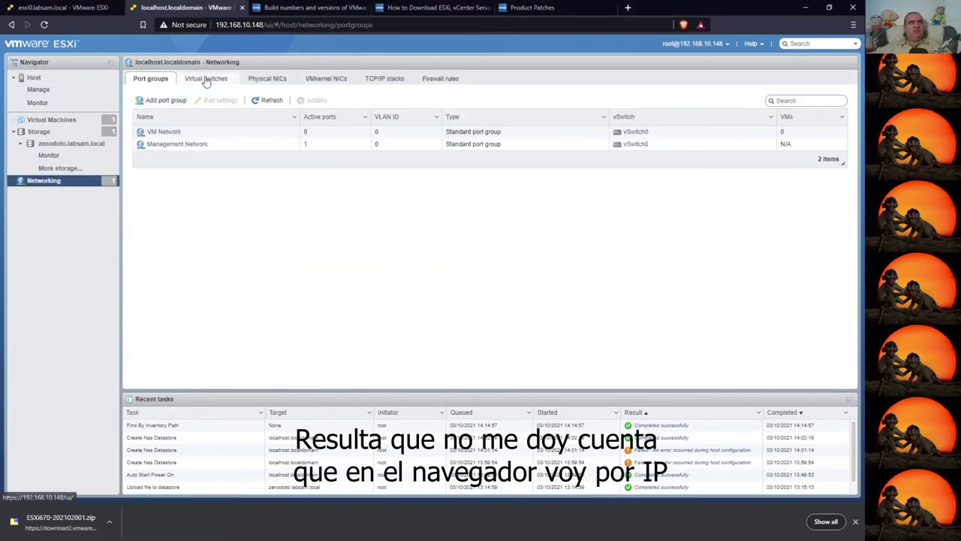
left_click(341, 79)
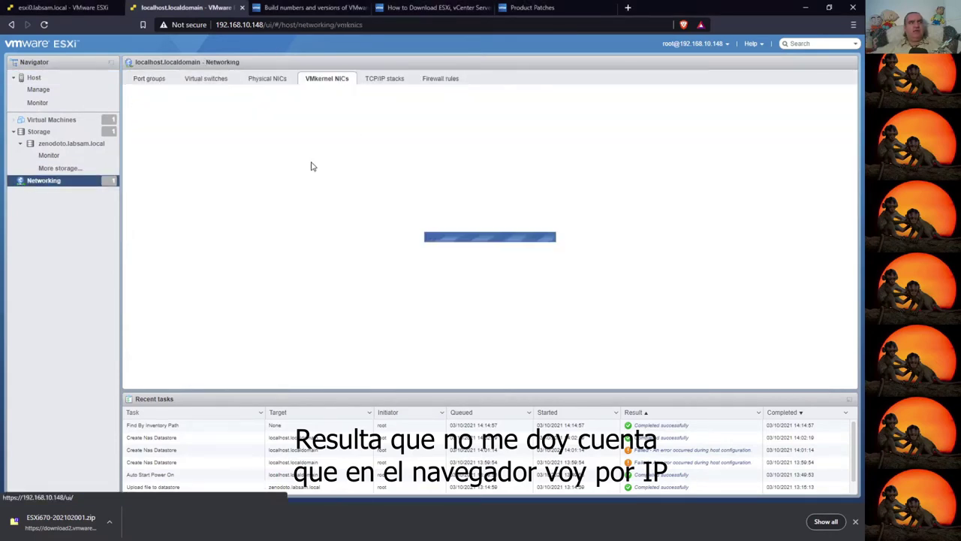
left_click_drag(703, 133, 636, 133)
key("ctrl+c")
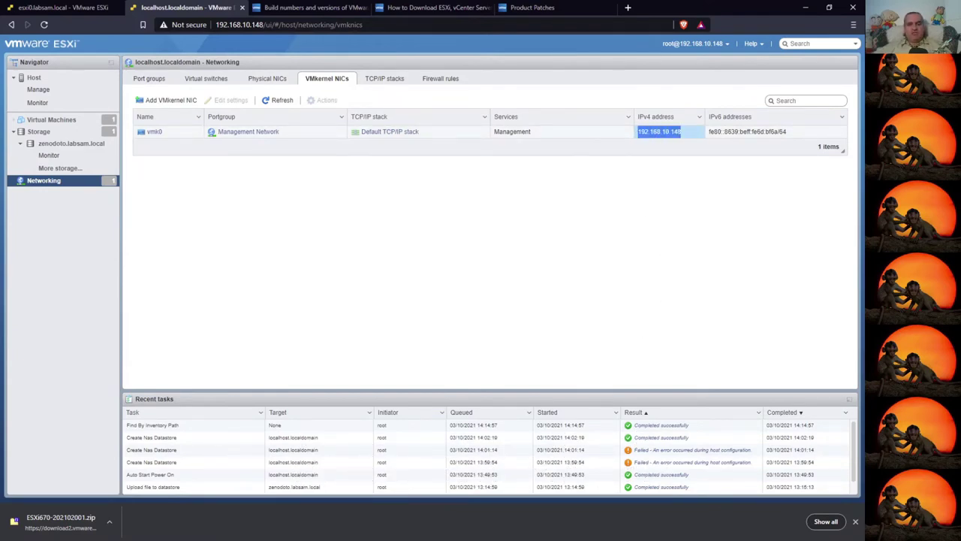
key("alt+Tab")
key("ctrl+v")
key("Return")
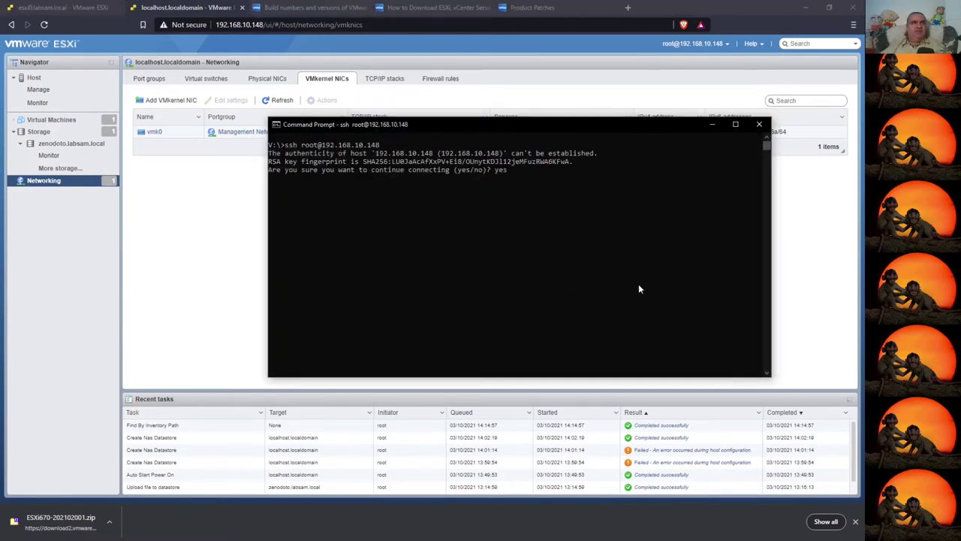
type("yes")
key("Return")
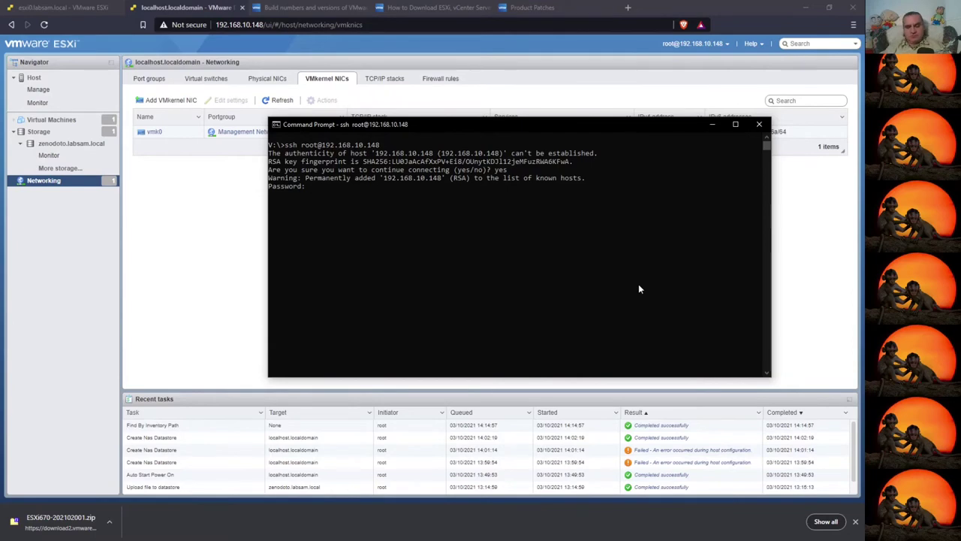
key("Return")
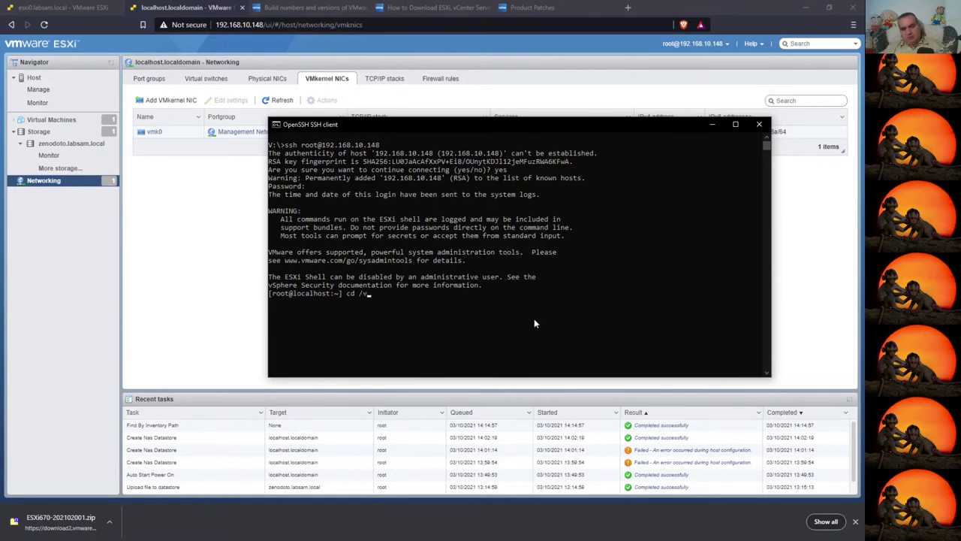
Change the shell's working directory to /vmfs/volumes/zenodoto.labsam.local/
type("cd /vmf")
key("Tab")
key("Tab")
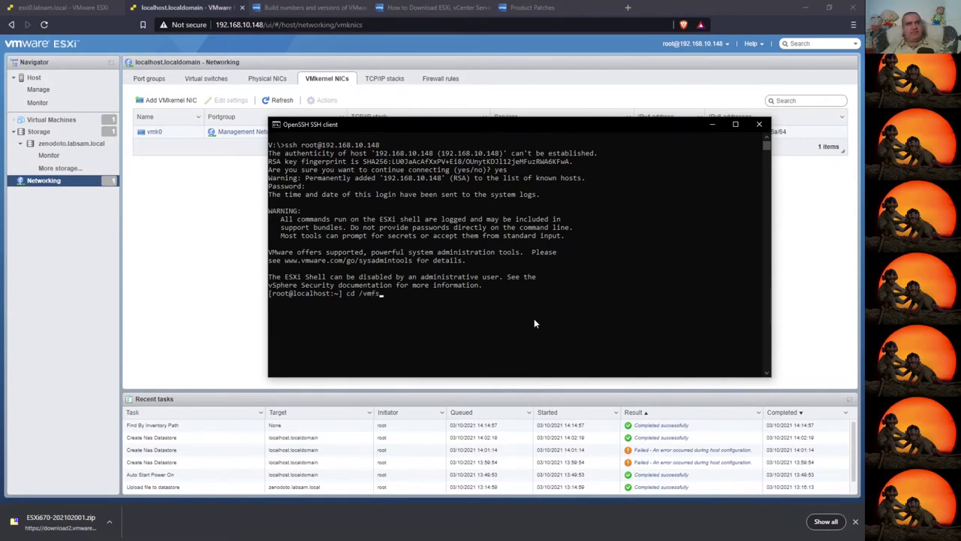
type("v")
key("Tab")
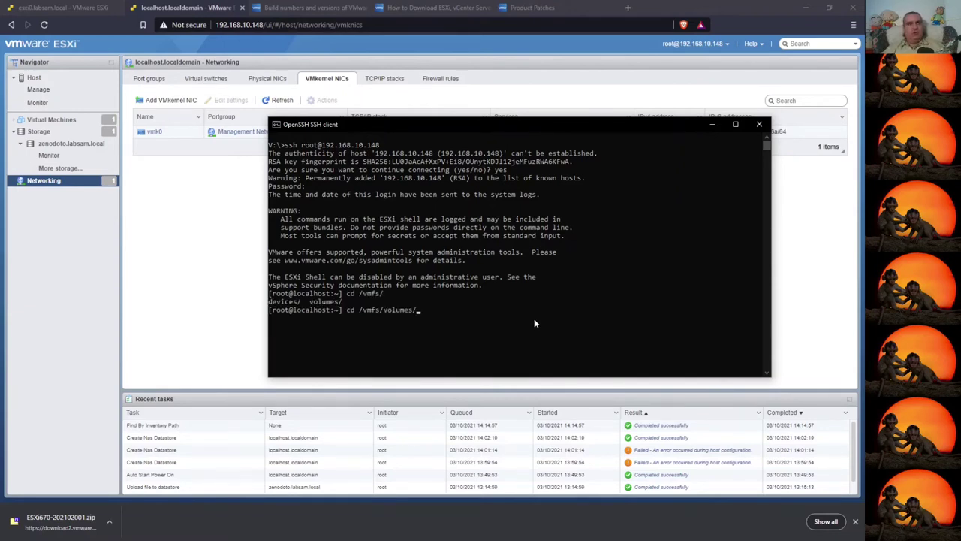
key("Tab")
key("Tab")
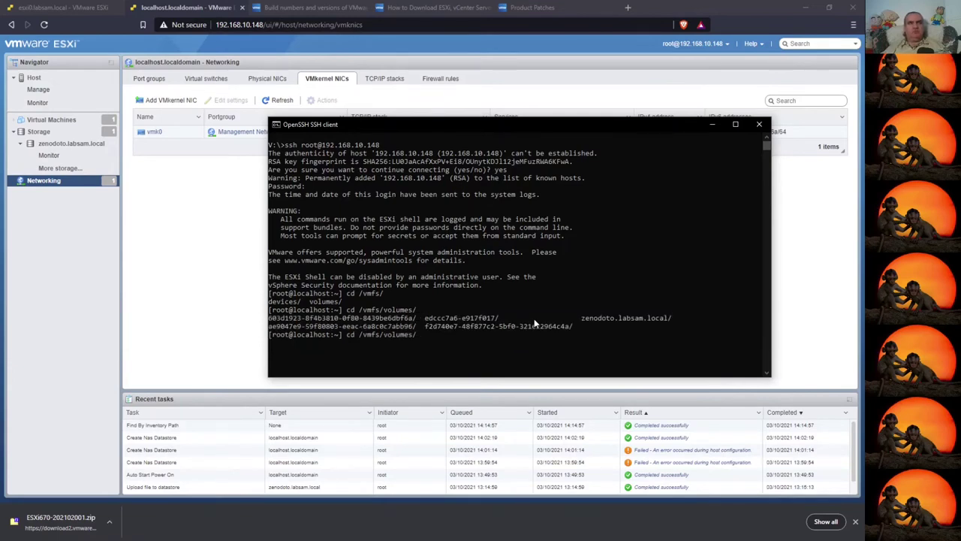
type("x")
key("Tab")
key("Return")
List the datastore's files with "ls" and highlight the name of the patch bundle ESXi670-202102001.zip
type("ls")
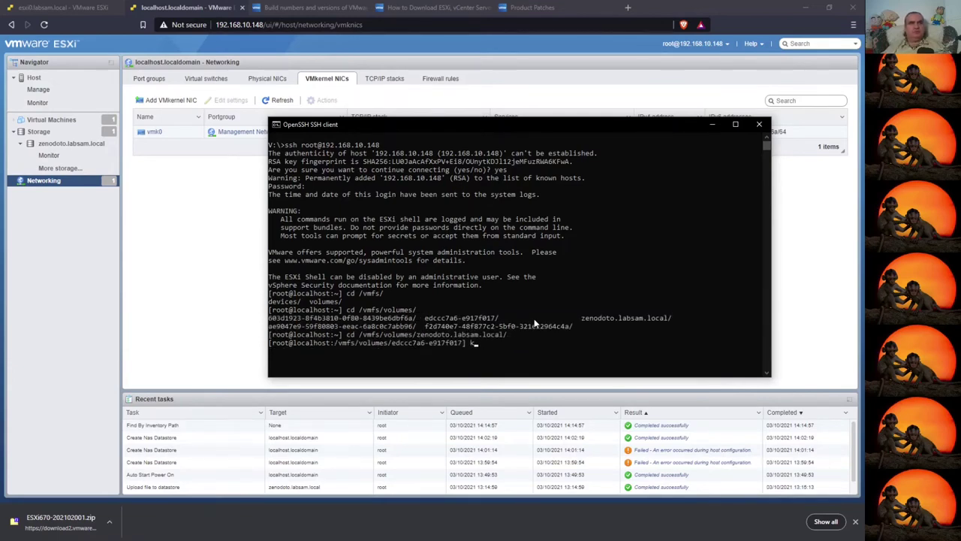
key("Return")
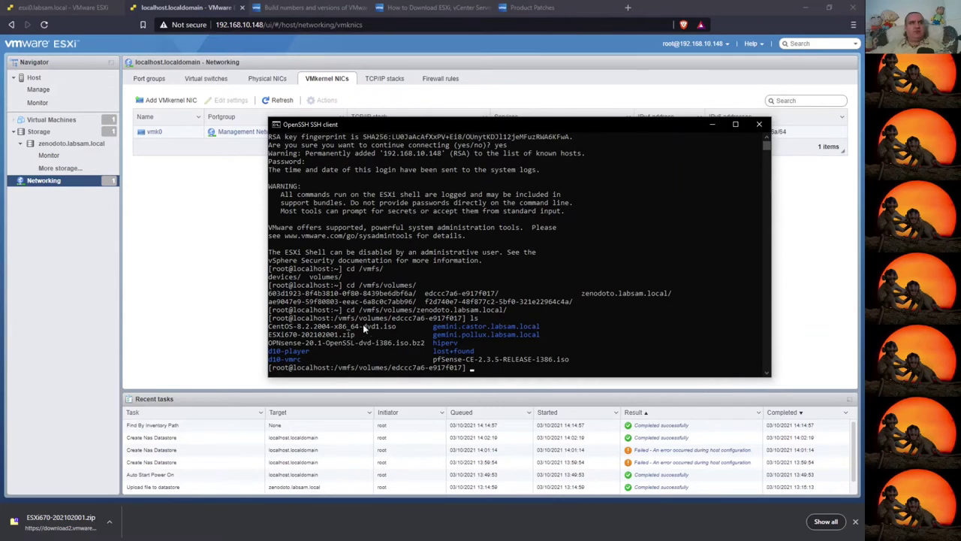
left_click_drag(269, 335, 356, 339)
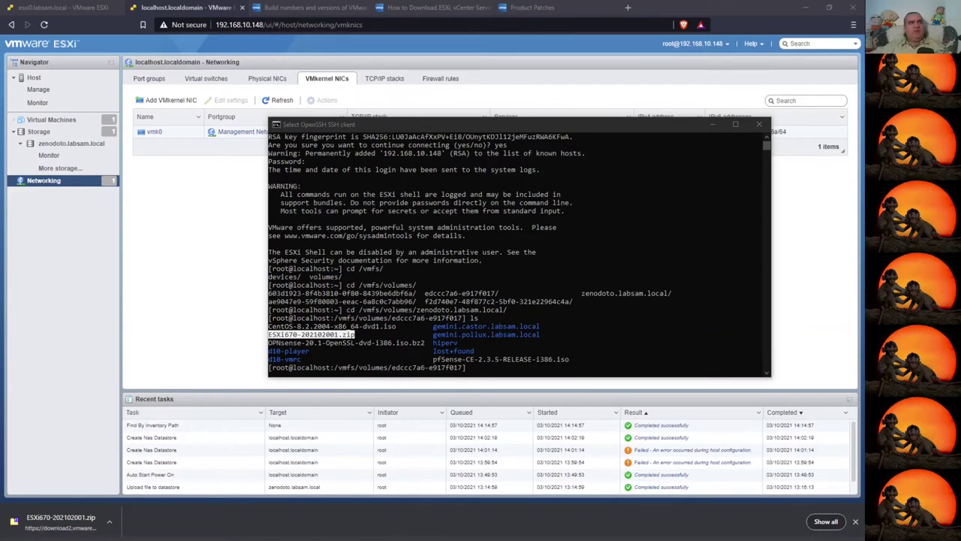
Unregister the invalid virtual machine 1 from the ESXi host in the browser, and check the host overview and virtual machine list
left_click(51, 119)
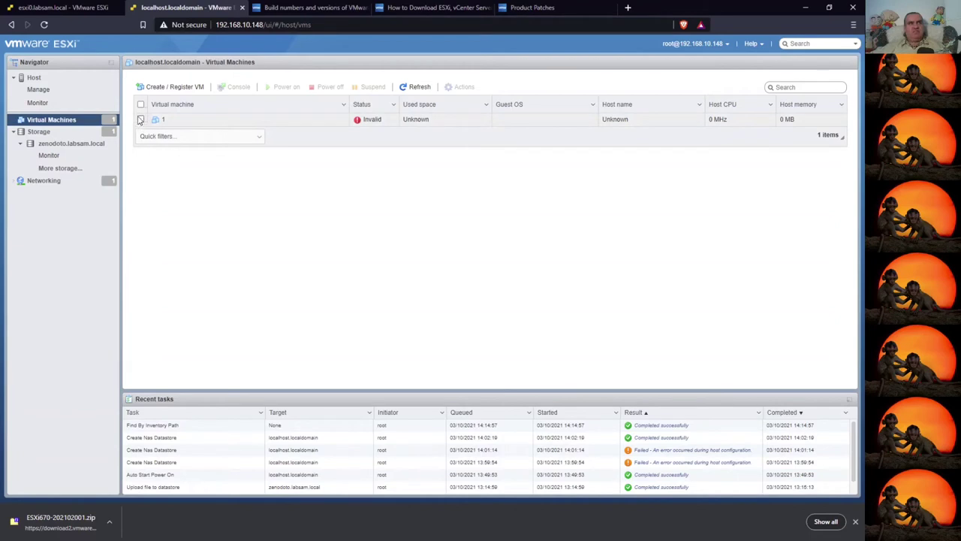
left_click(140, 118)
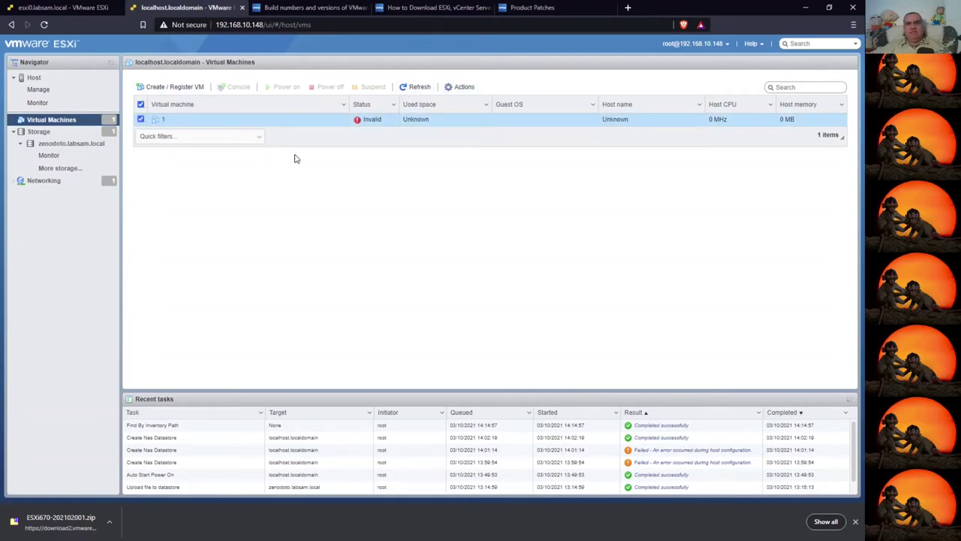
left_click(462, 87)
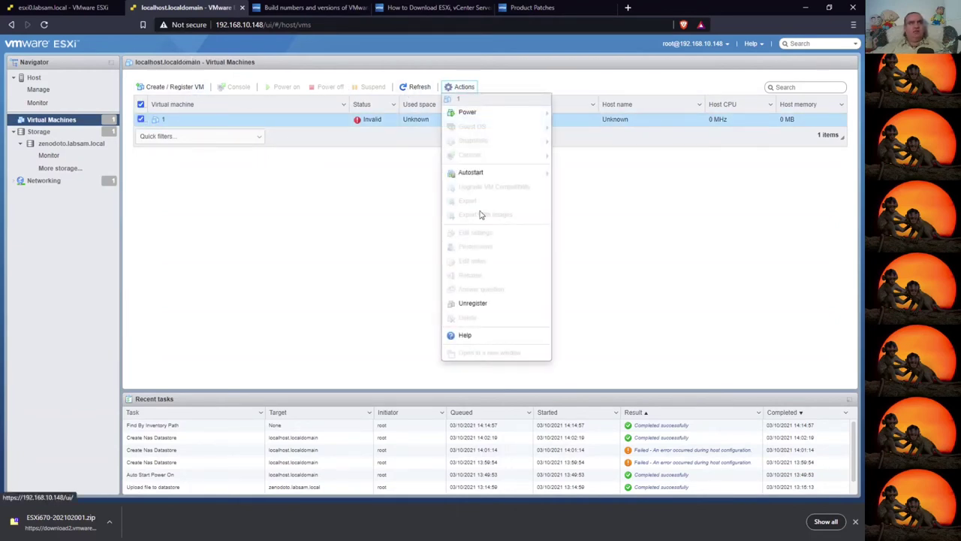
left_click(163, 122)
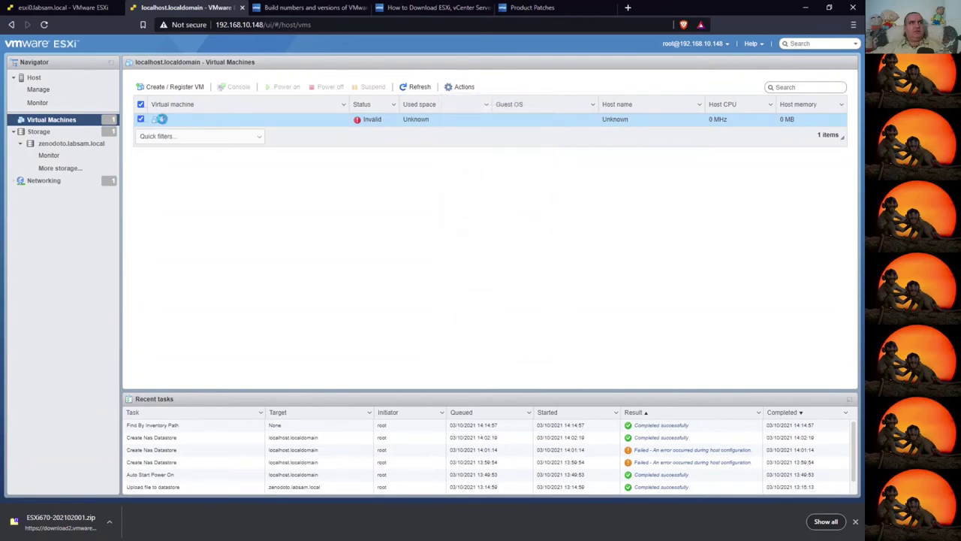
right_click(166, 124)
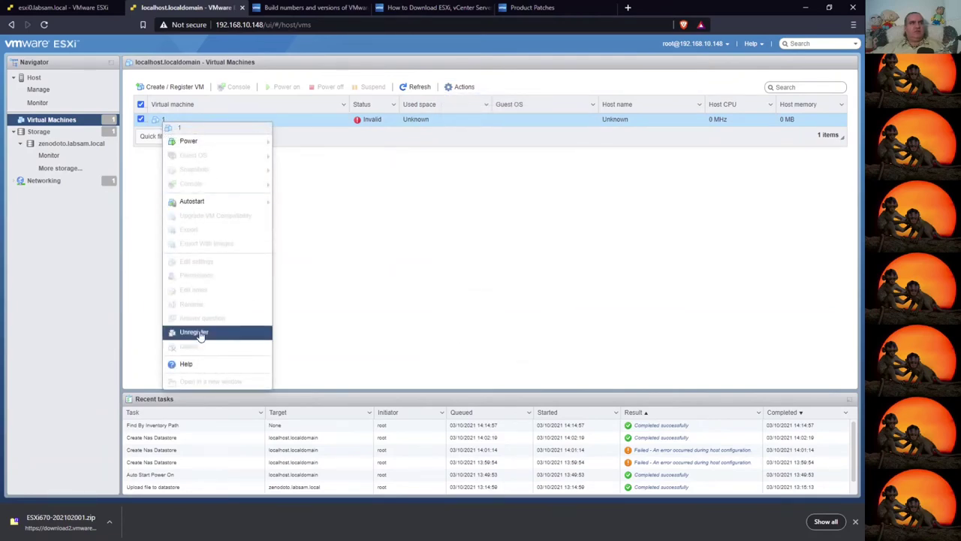
left_click(197, 332)
left_click(498, 308)
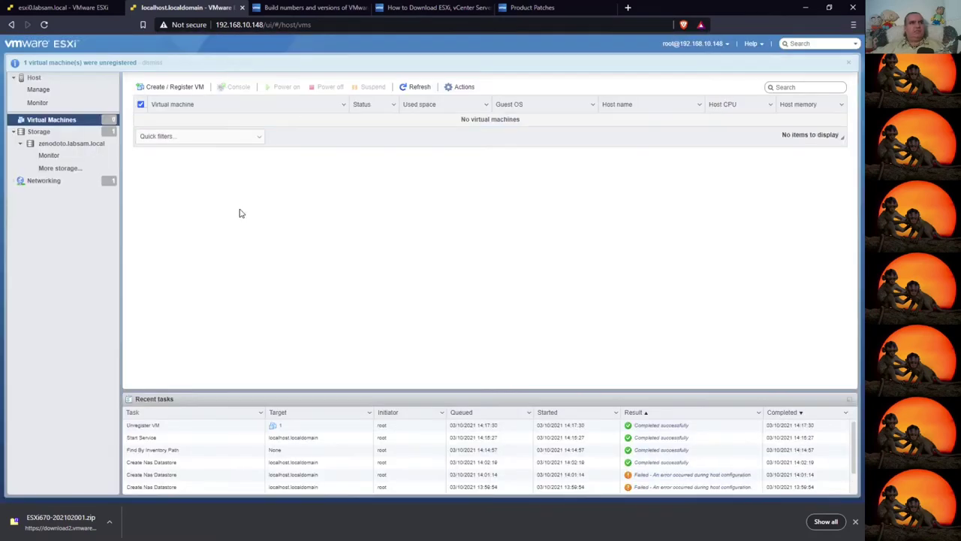
left_click(34, 78)
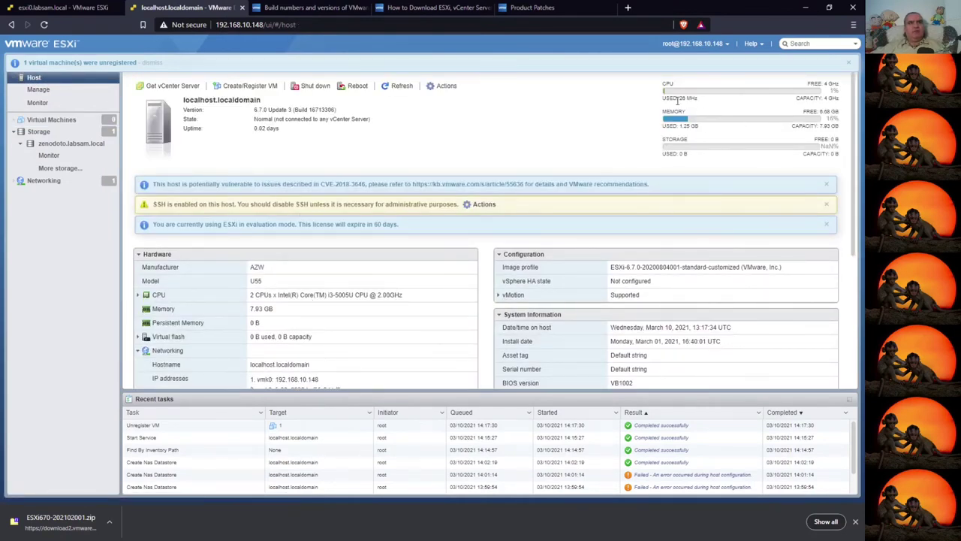
left_click(52, 120)
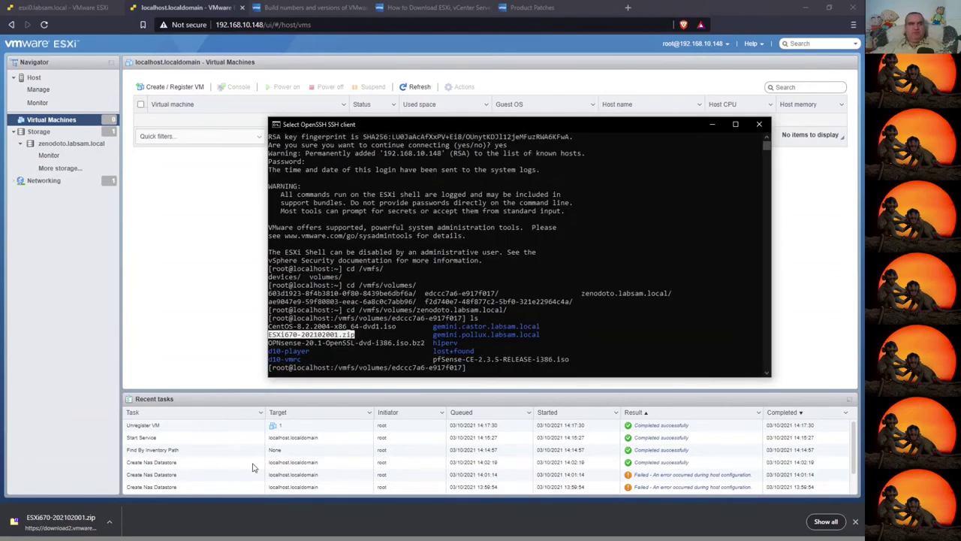
Switch to the SSH session and query the host's maintenance mode with "esxcli system maintenanceMode get"
key("ctrl+c")
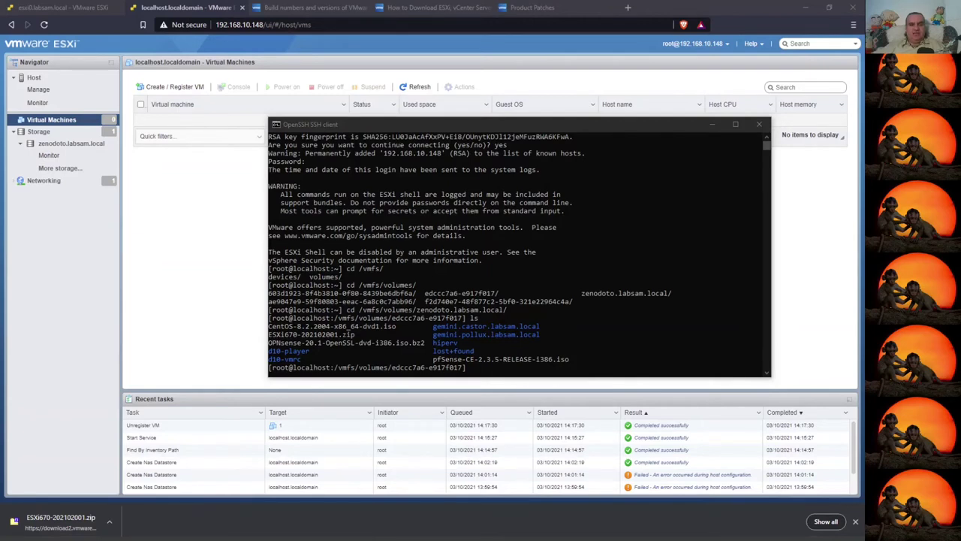
left_click(643, 256)
key("ctrl+v")
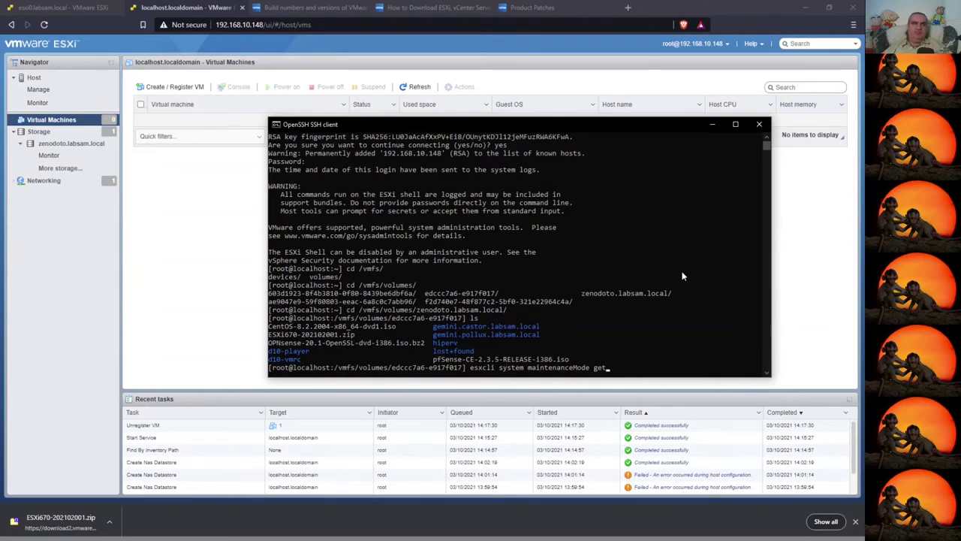
key("Return")
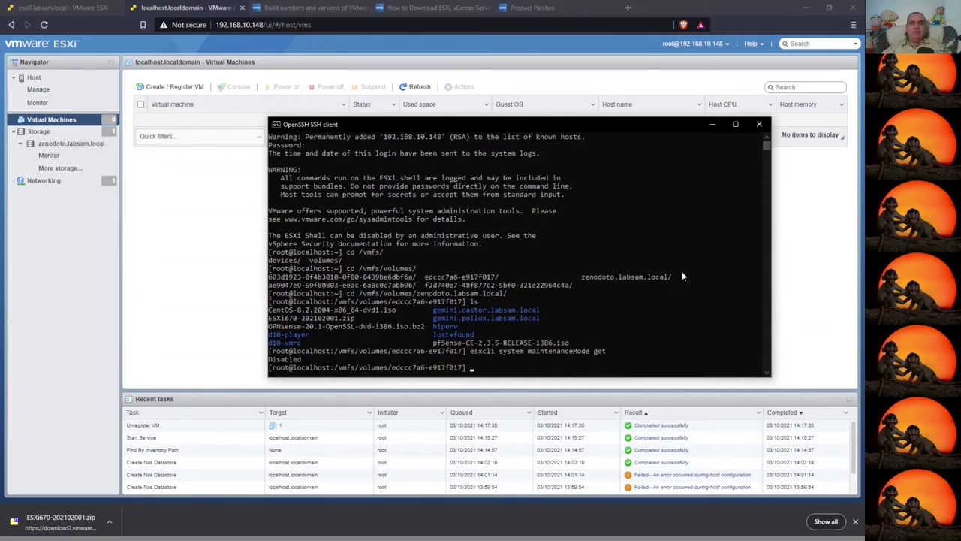
Enable maintenance mode on the host over SSH with "esxcli system maintenanceMode set --enable=true"
key("Up")
key("BackSpace")
key("BackSpace")
key("BackSpace")
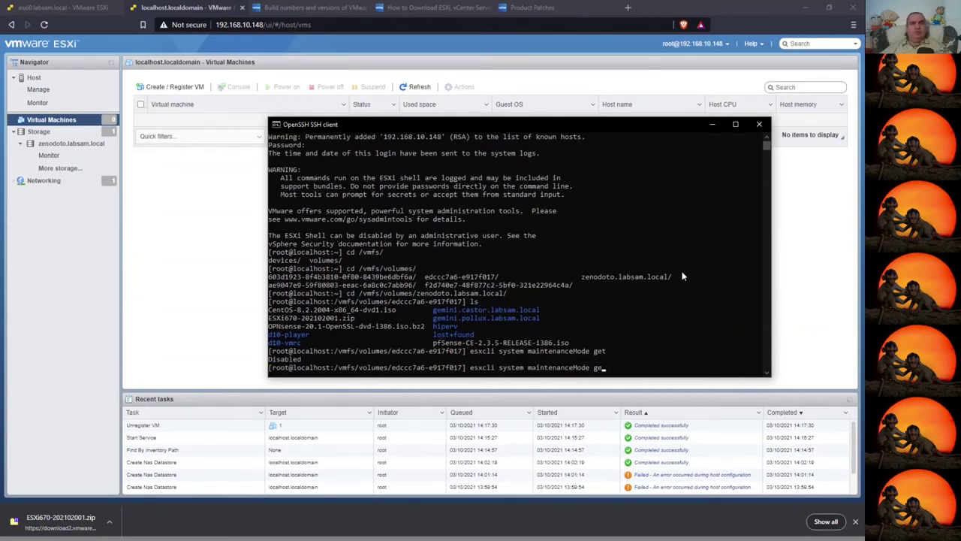
type("set --")
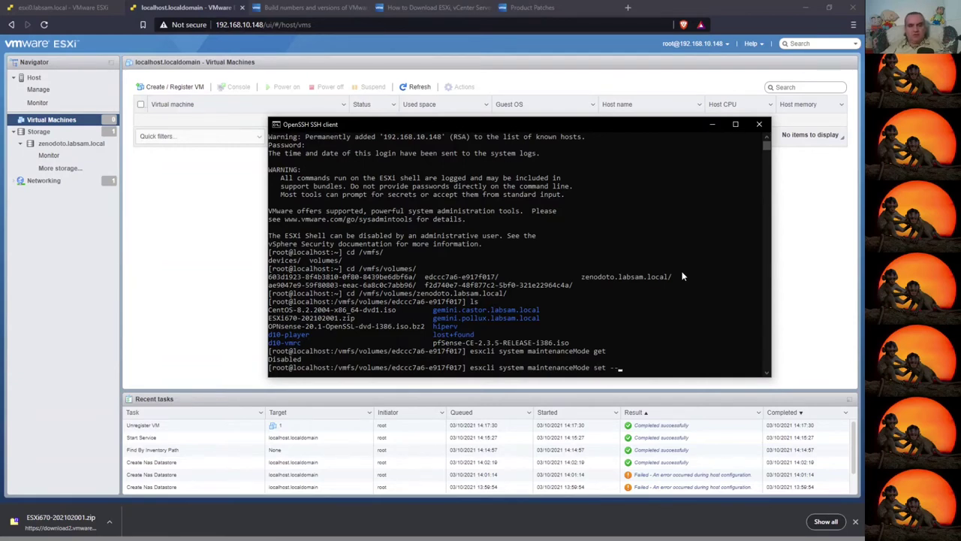
type("enable=true")
key("Return")
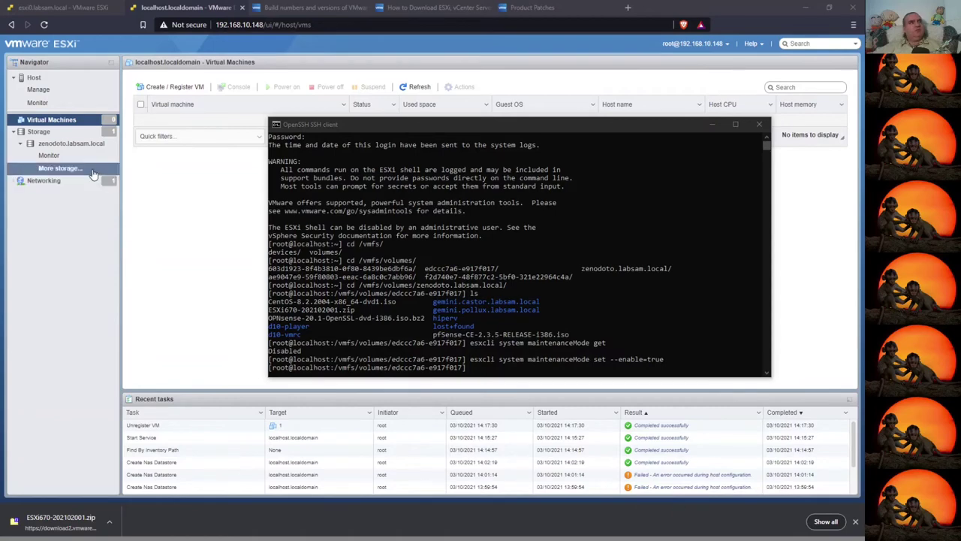
Check the host's state in the browser and sort the recent tasks by start time to examine the Enter Maintenance Mode task
left_click(34, 77)
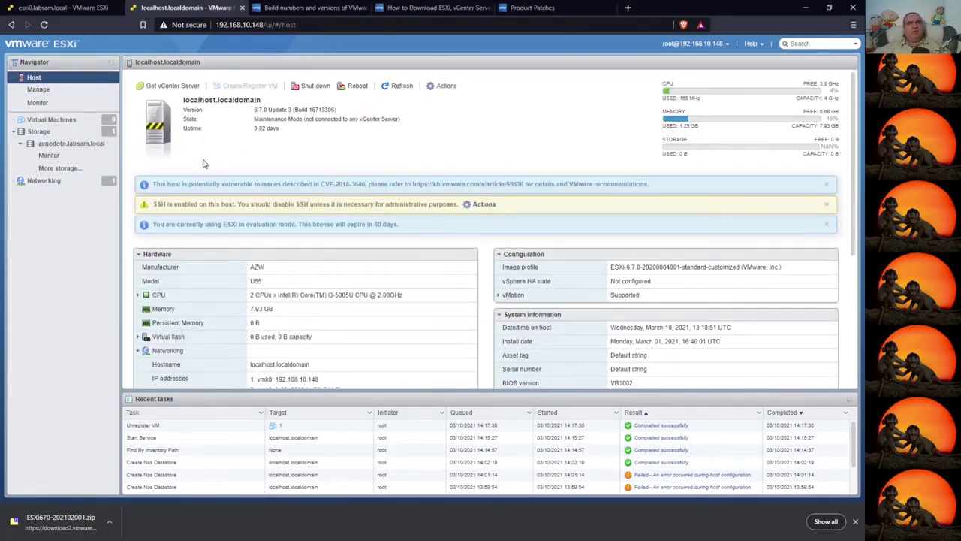
scroll(218, 449, "down", 2)
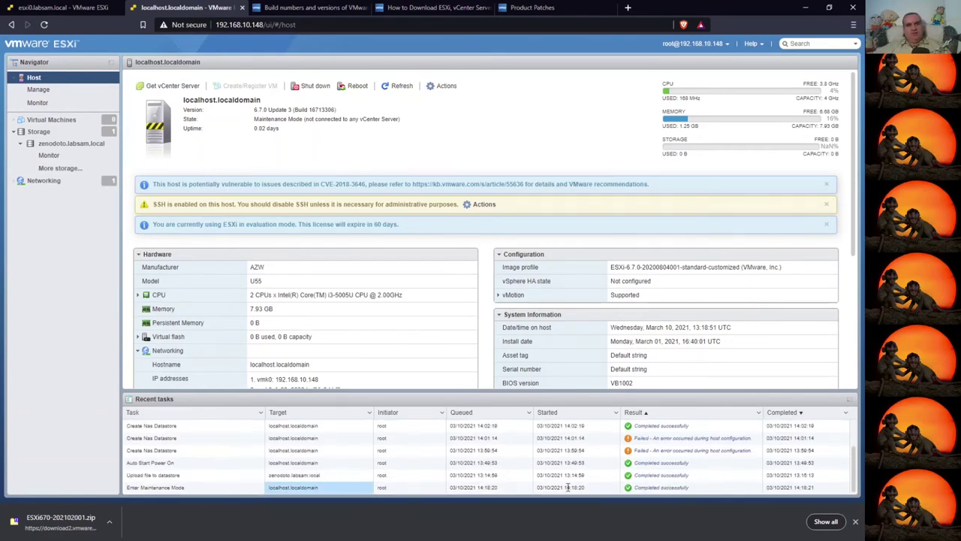
left_click_drag(503, 488, 592, 490)
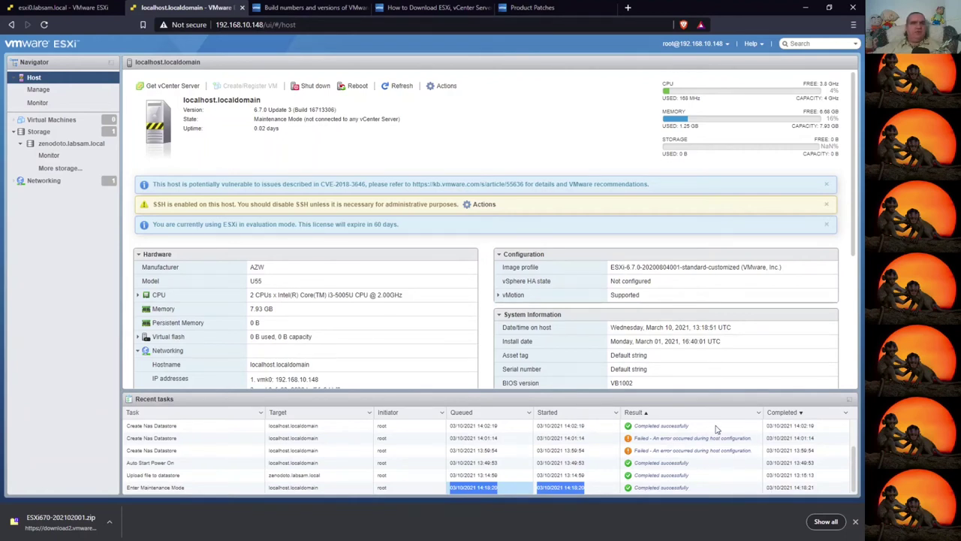
left_click(578, 413)
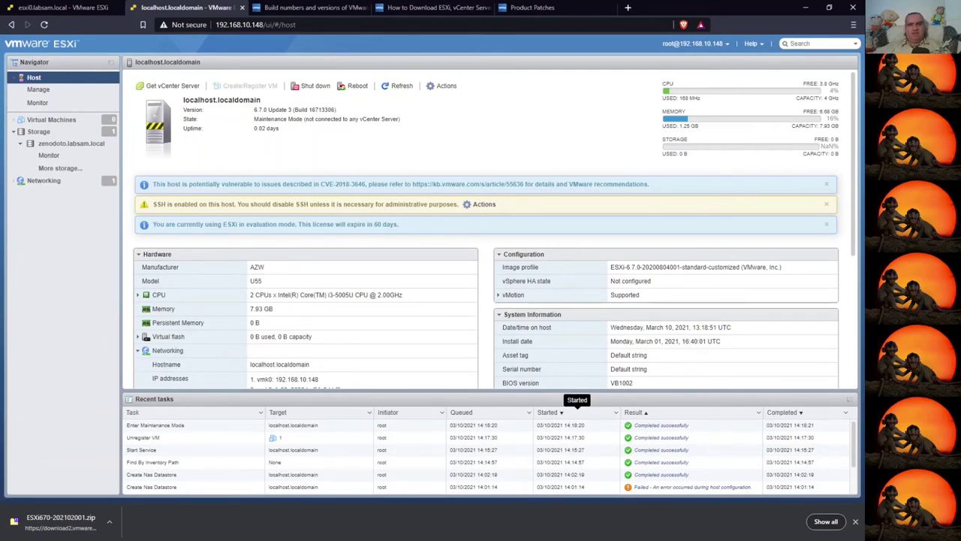
Take the host out of maintenance mode over SSH with "esxcli system maintenanceMode set --enable=false", and check the recent tasks
key("alt+Tab")
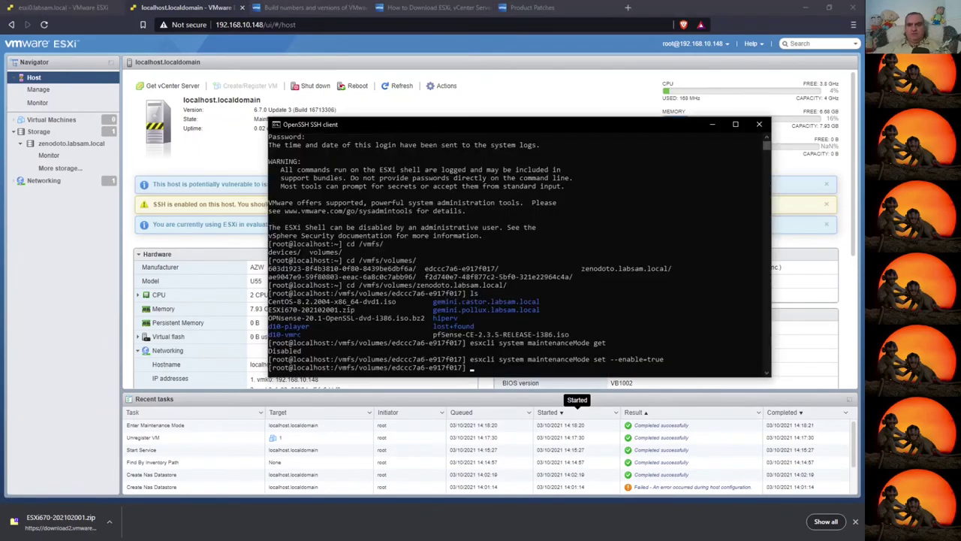
key("Up")
key("BackSpace")
key("BackSpace")
key("BackSpace")
key("BackSpace")
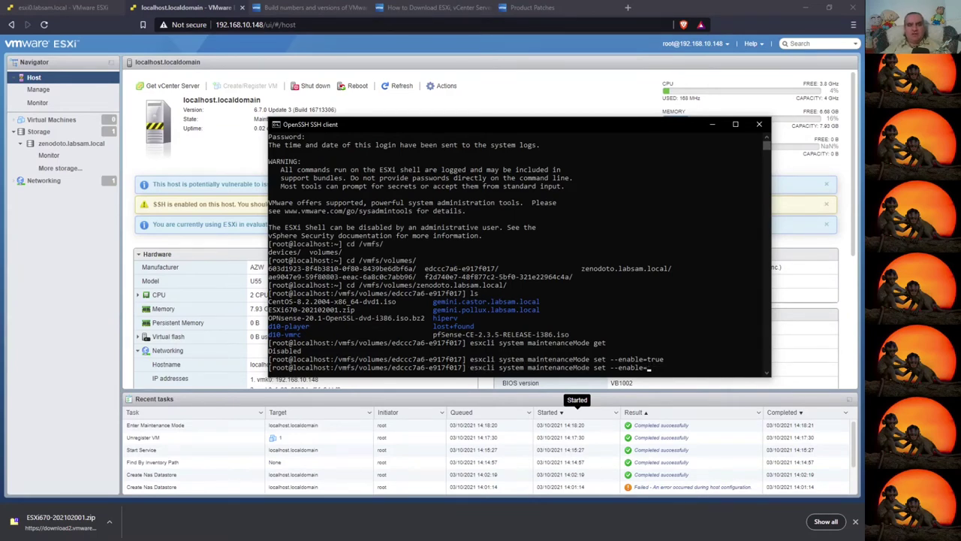
type("false")
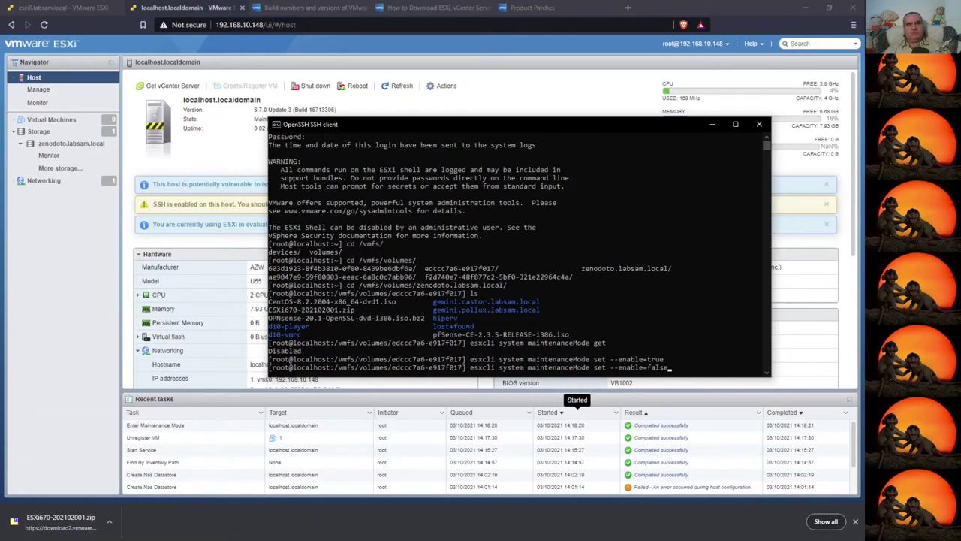
key("Return")
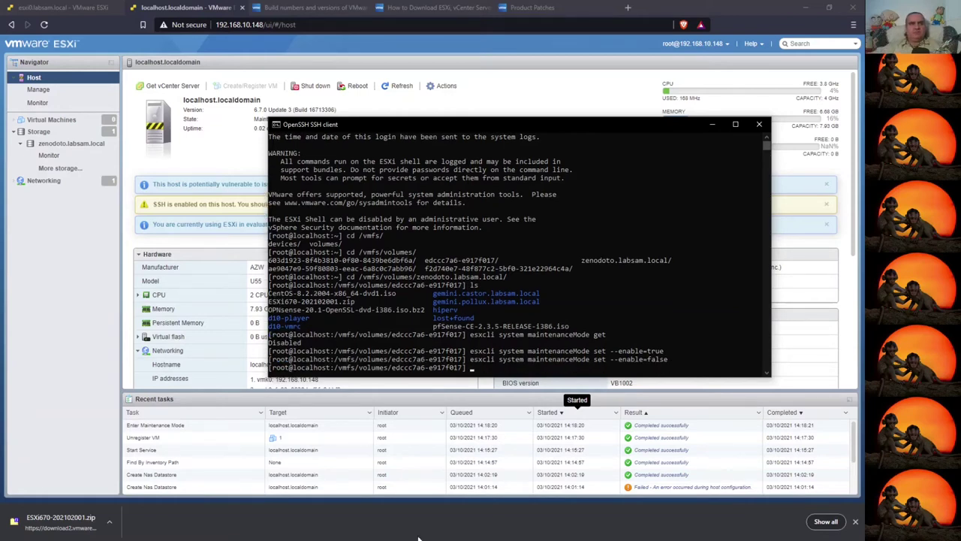
scroll(601, 462, "down", 2)
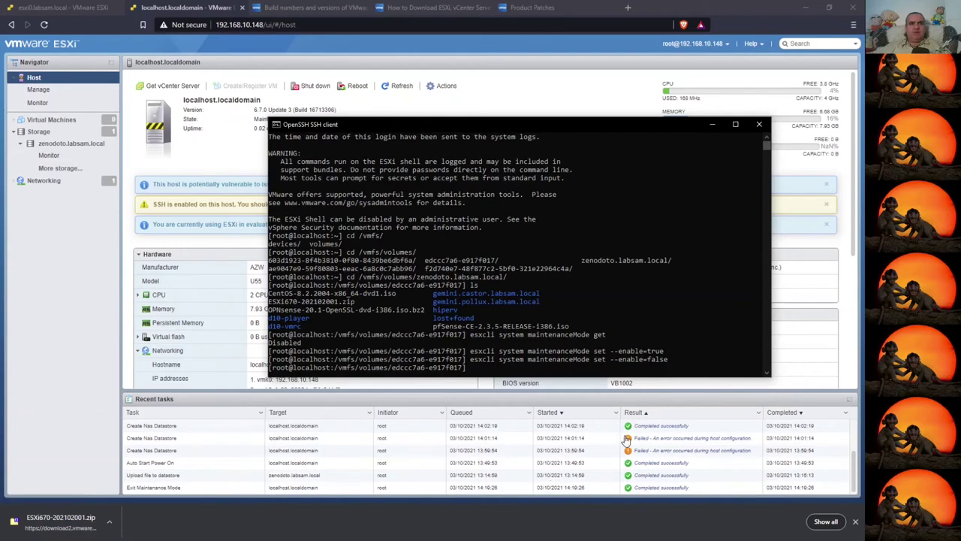
Put the host into maintenance mode over SSH by running "esxcli system maintenanceMode set --enable=true" again
left_click(634, 342)
key("Up")
key("Up")
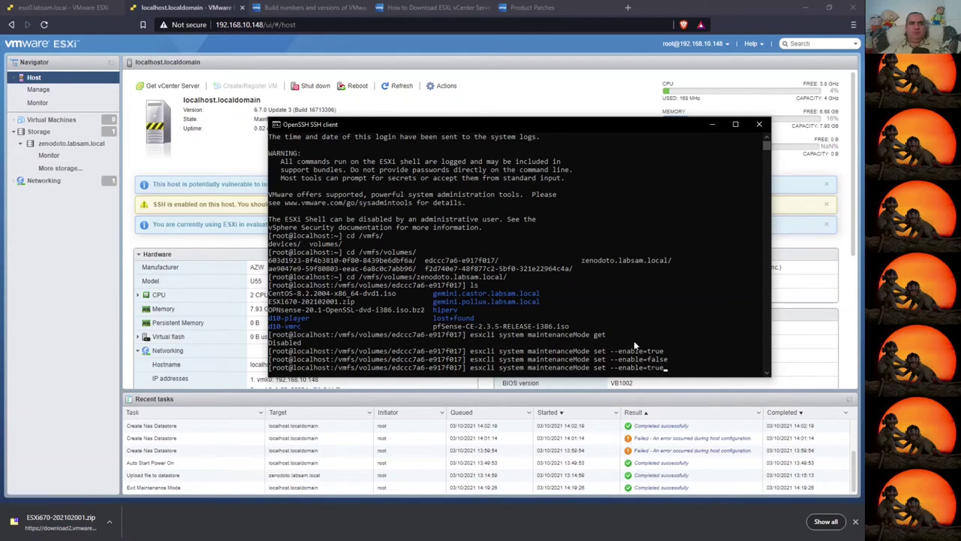
key("Return")
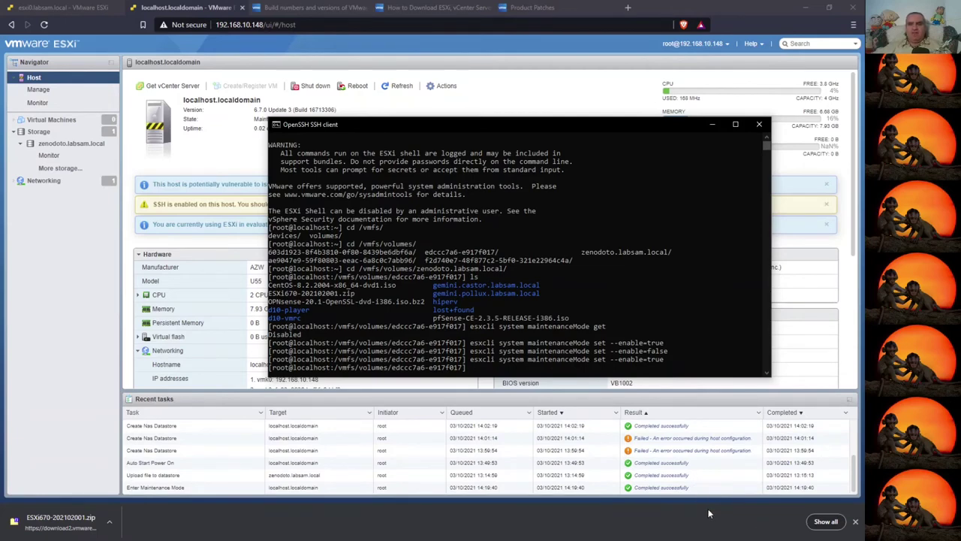
Close the browser's downloads bar and view the actions available for the Host in the navigator
left_click(658, 520)
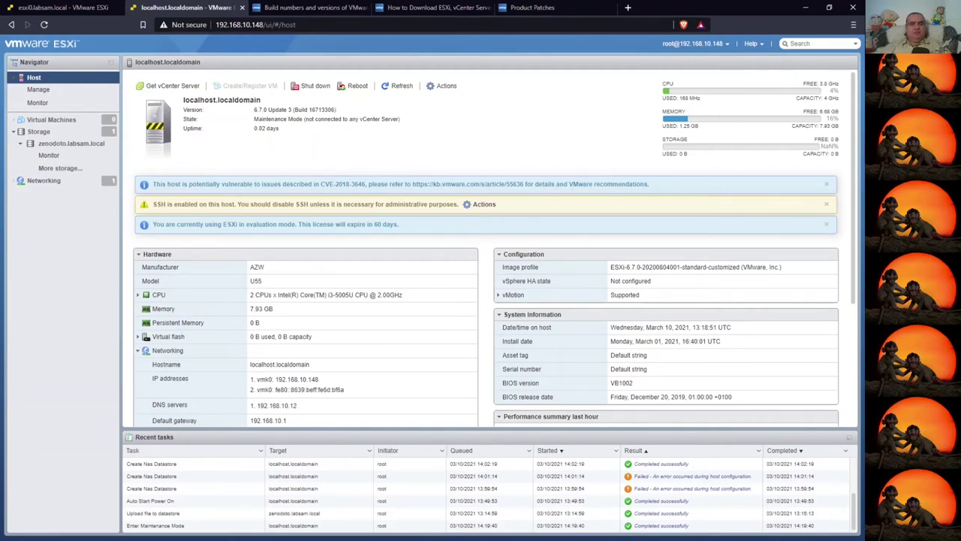
key("alt+Tab")
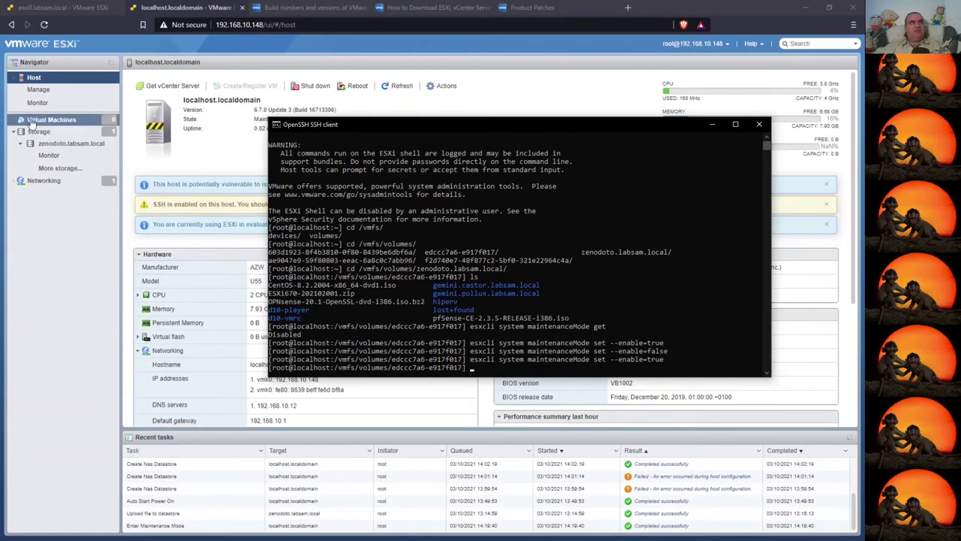
left_click(35, 79)
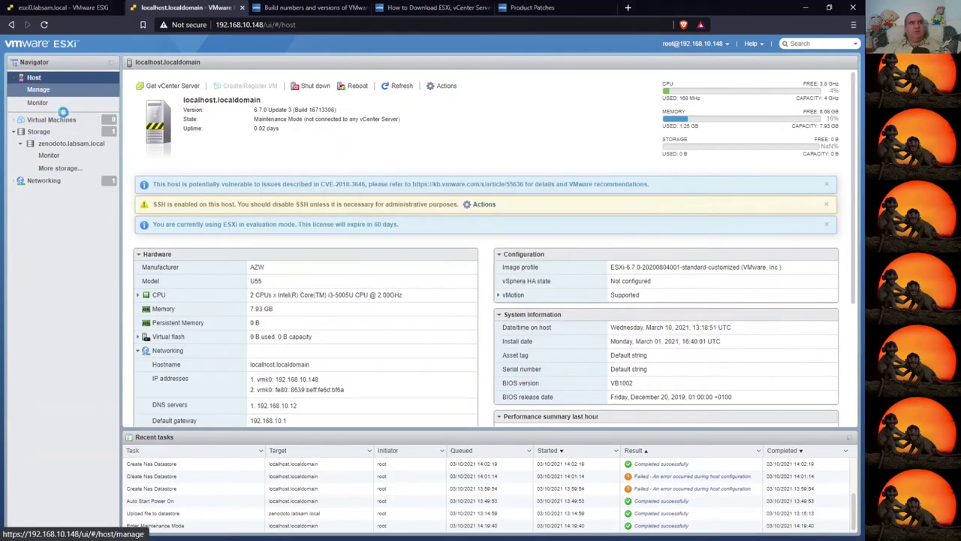
right_click(36, 79)
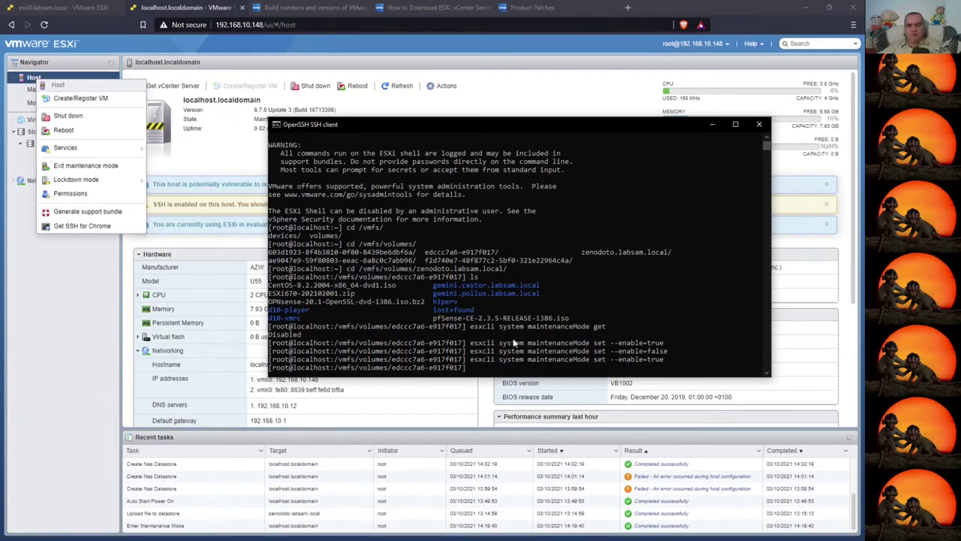
Clear the SSH terminal, list the datastore's files with "ls", and dismiss the Host's action list in the browser
type("clear")
key("Return")
type("ls")
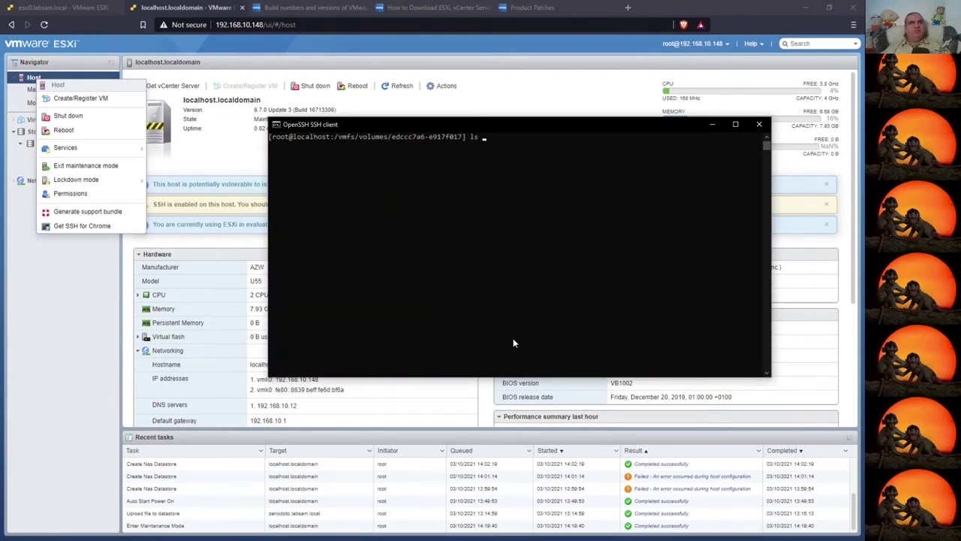
key("Return")
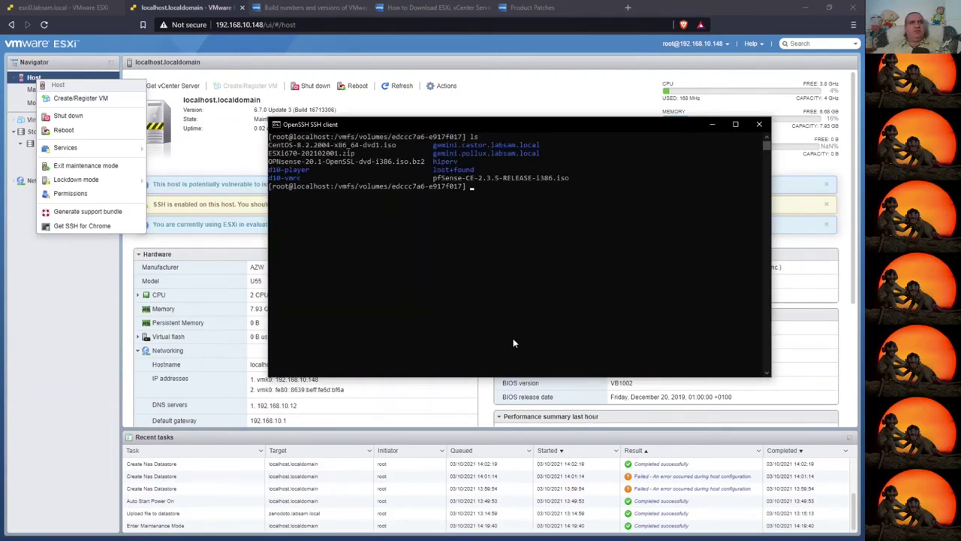
left_click(405, 219)
key("Escape")
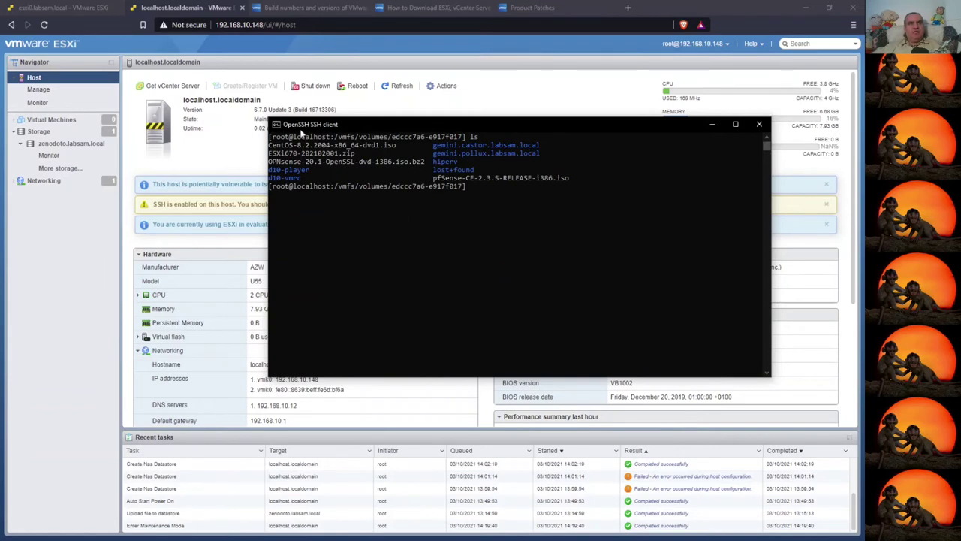
Write "esxcli software vib install -d" with the datastore path /vmfs/volumes/edccc7a6-e917f017/ at the SSH prompt
left_click_drag(270, 154, 347, 154)
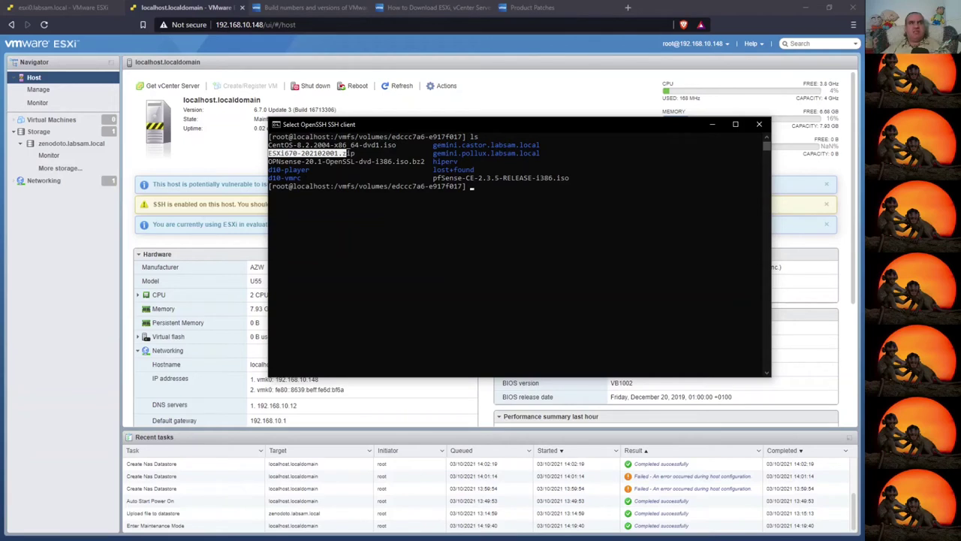
type("esx")
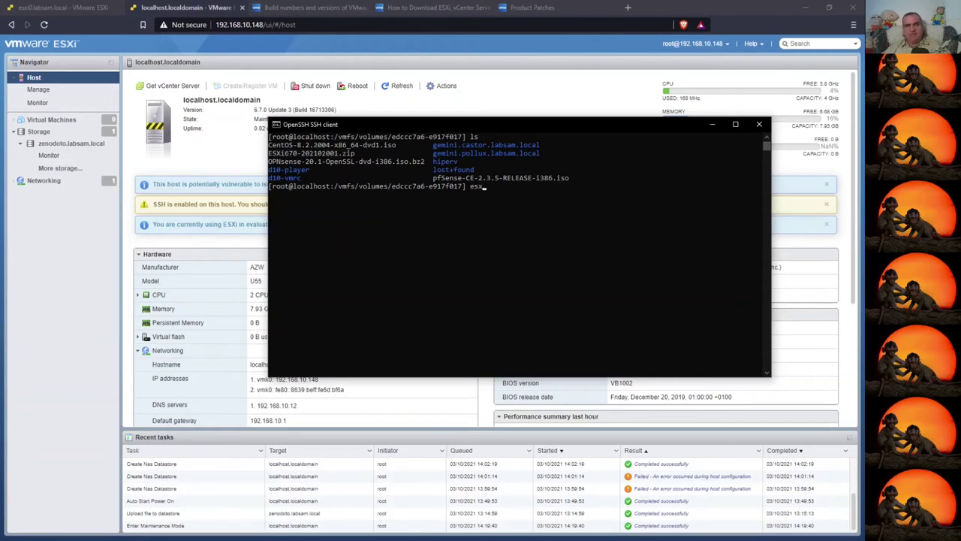
type("cli")
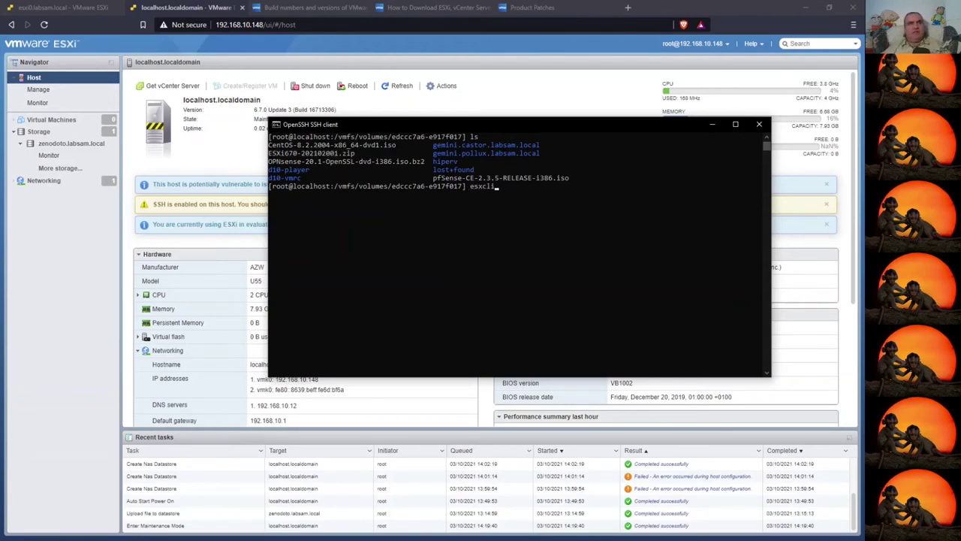
type(" software ")
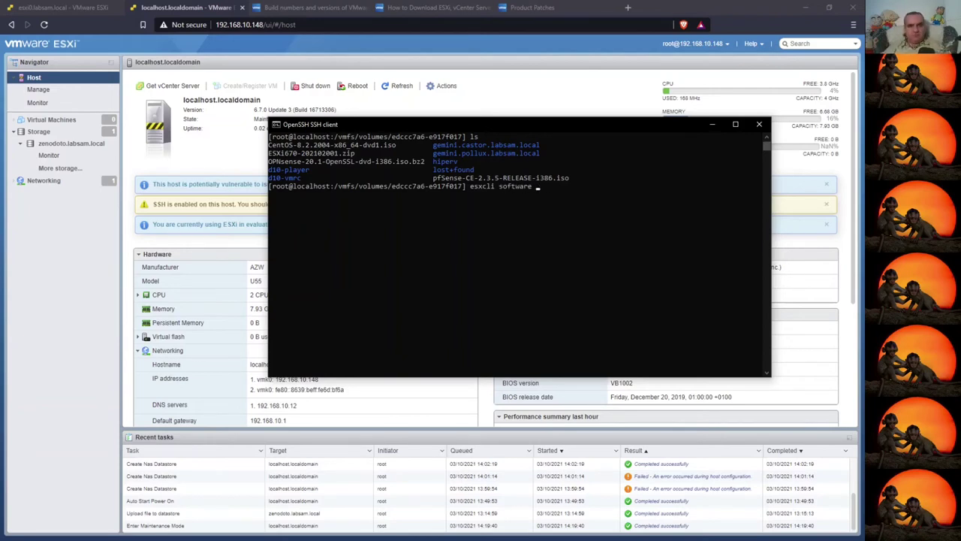
type("vib install -d")
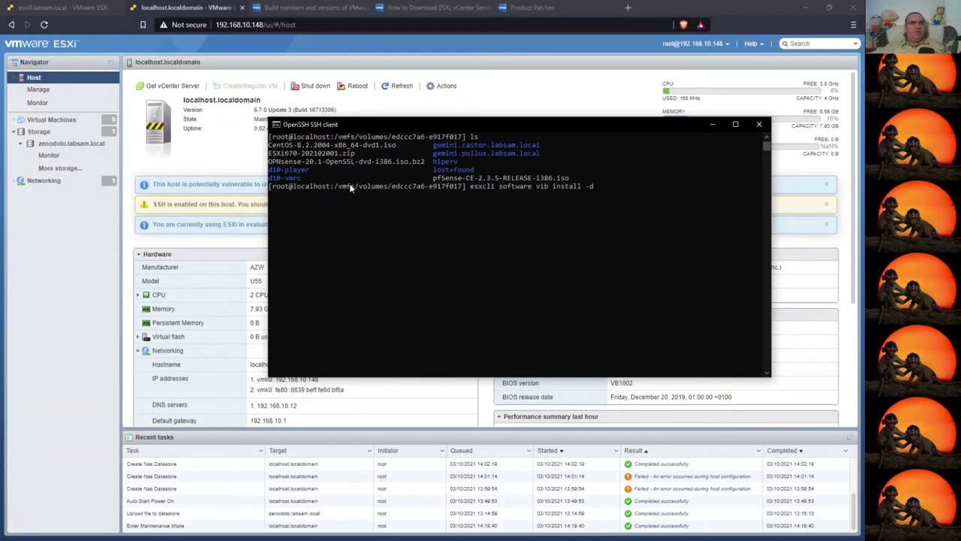
left_click_drag(336, 186, 458, 191)
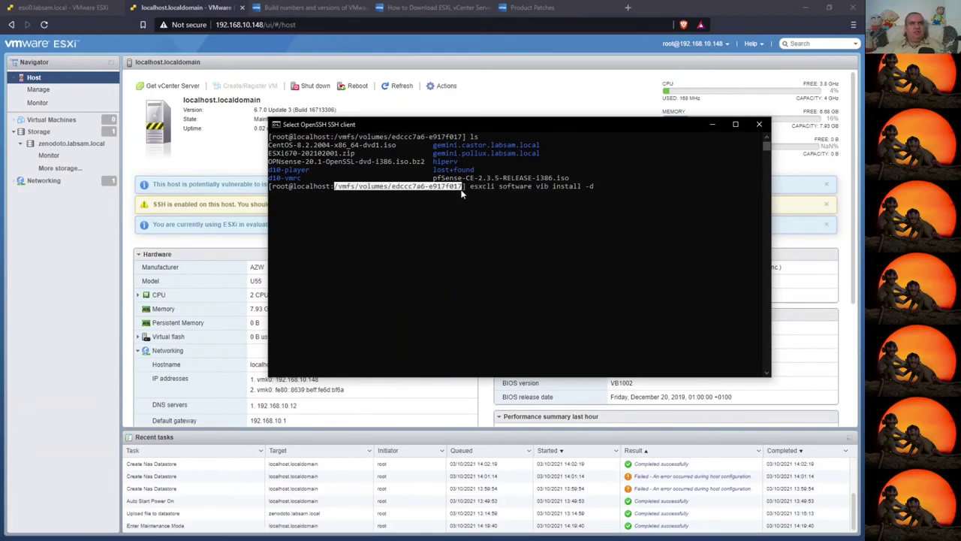
key("ctrl+c")
key("ctrl+v")
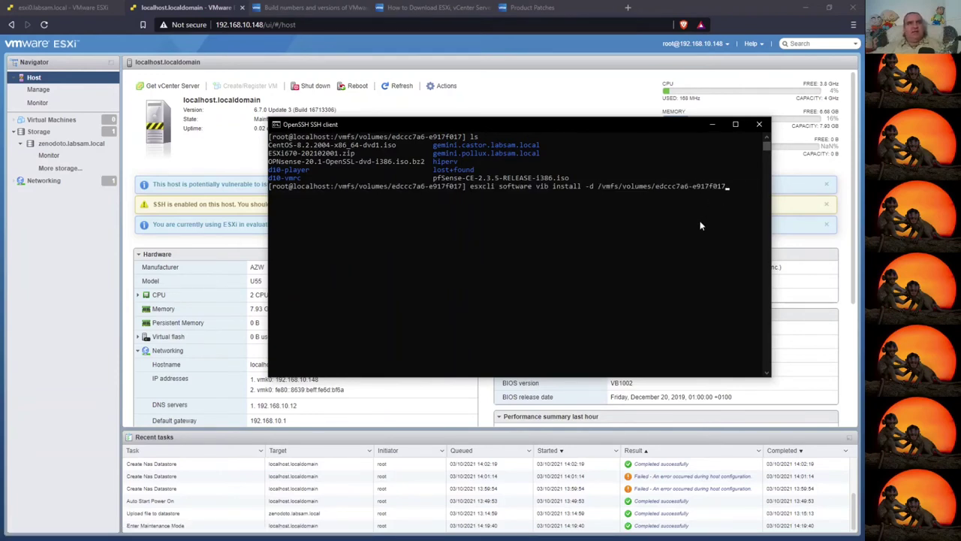
type("/")
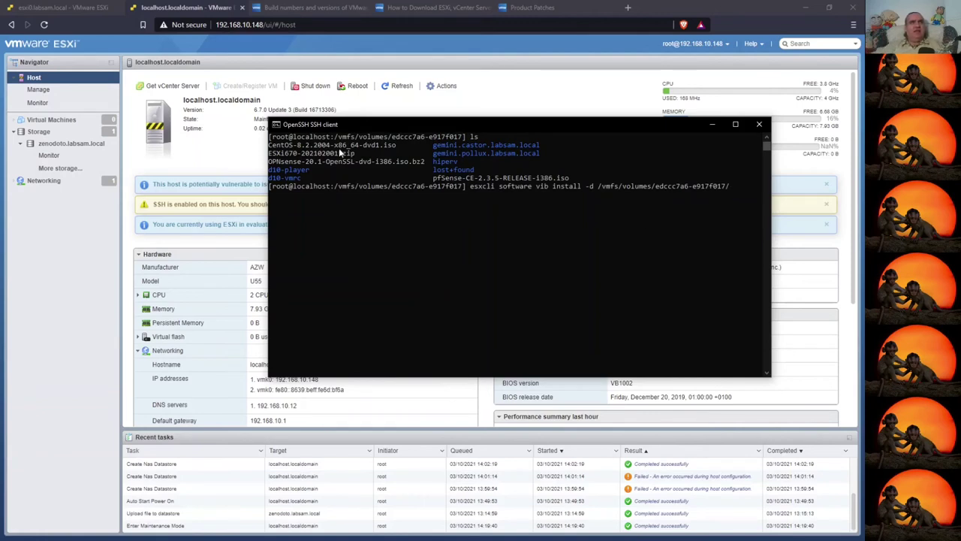
left_click_drag(268, 153, 356, 155)
key("ctrl+c")
key("ctrl+v")
key("BackSpace")
key("BackSpace")
key("BackSpace")
key("BackSpace")
key("BackSpace")
key("BackSpace")
key("BackSpace")
key("BackSpace")
key("BackSpace")
key("BackSpace")
key("BackSpace")
key("BackSpace")
key("BackSpace")
key("BackSpace")
key("BackSpace")
key("BackSpace")
key("BackSpace")
key("BackSpace")
key("BackSpace")
key("BackSpace")
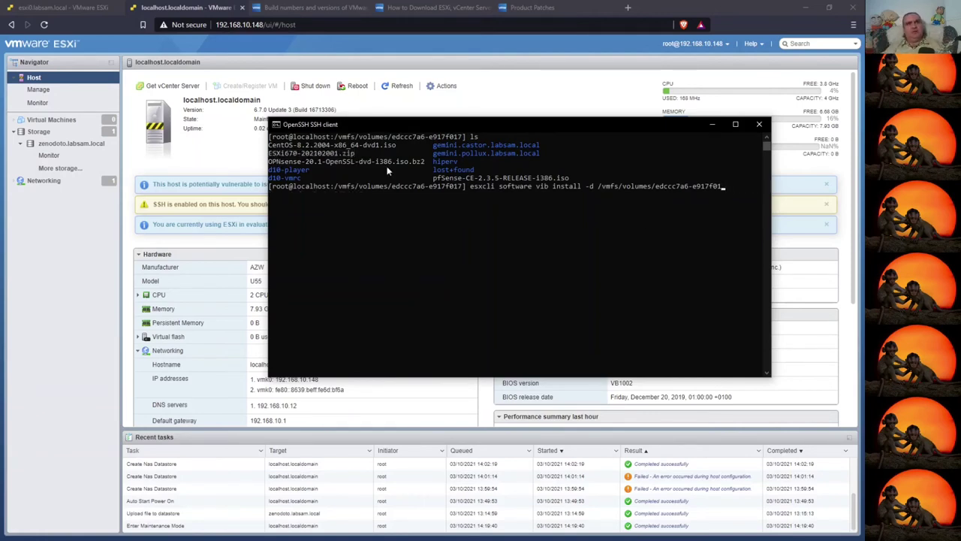
type("7/")
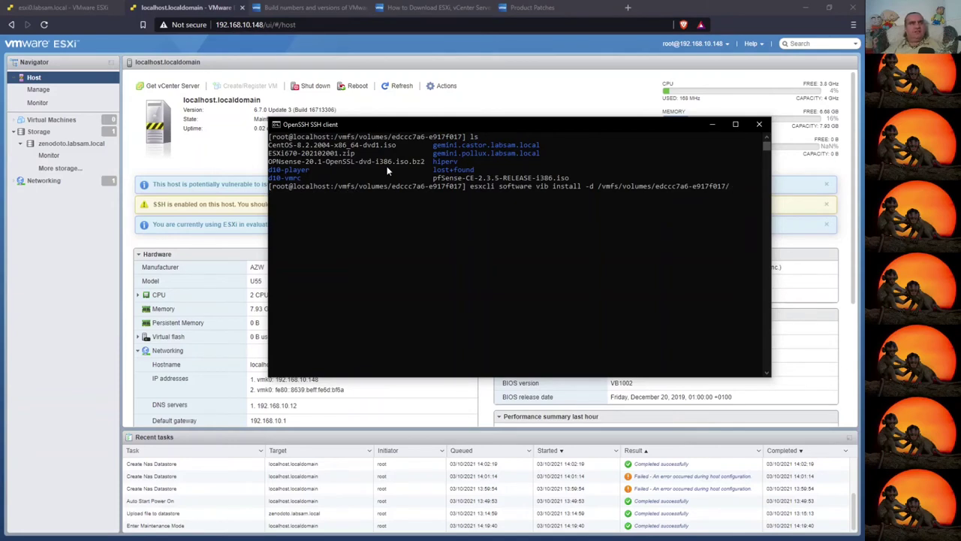
Complete the install command with the patch bundle ESXi670-202102001.zip and run it
type("ES")
key("Tab")
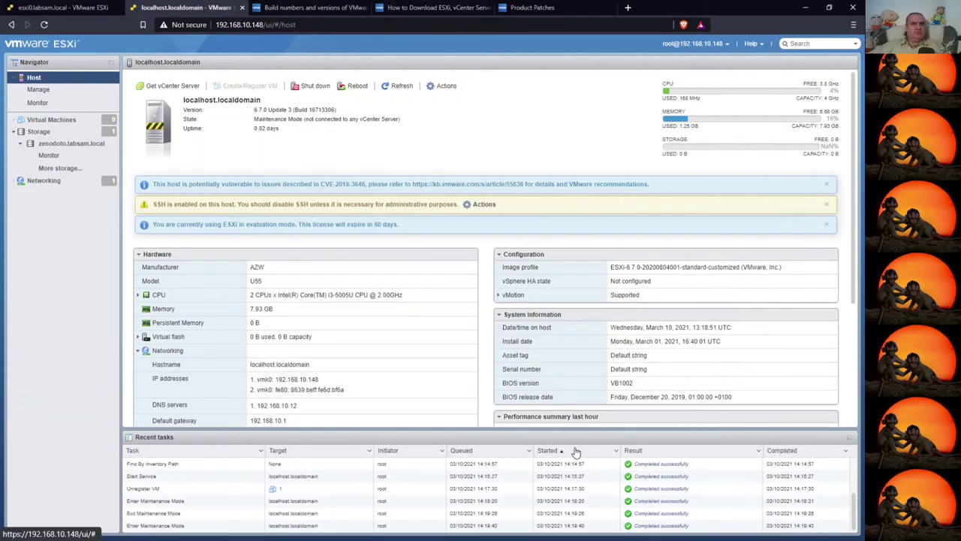
key("Return")
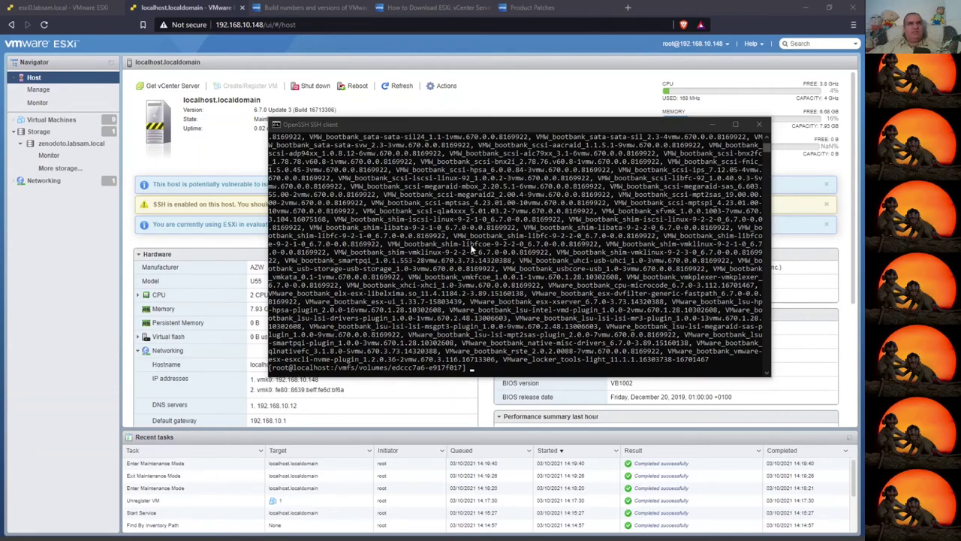
Force a reboot of the host over SSH with "reboot -f"
left_click(546, 373)
type("reboot -f")
key("Return")
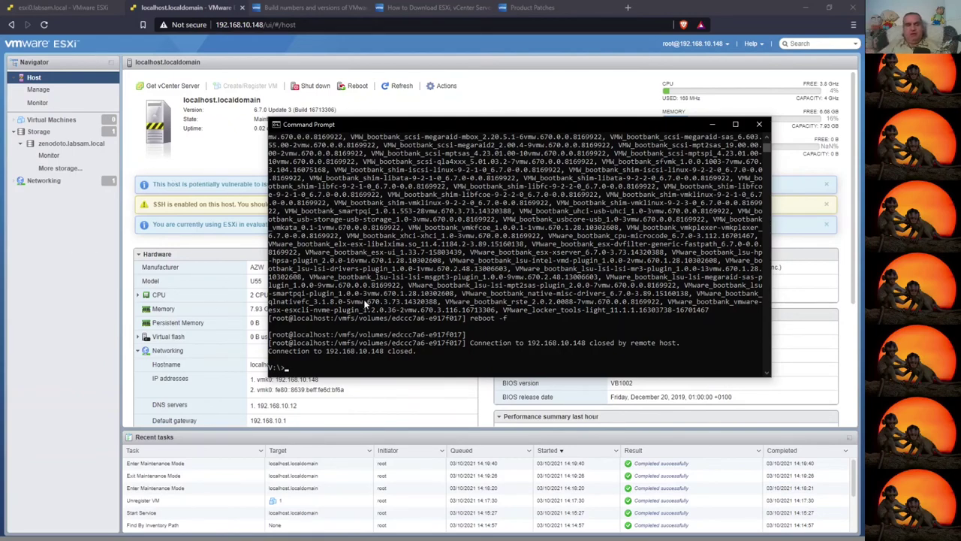
Monitor the host's reboot from the command prompt with a continuous ping, "ping -t 192.168.10.148"
key("Up")
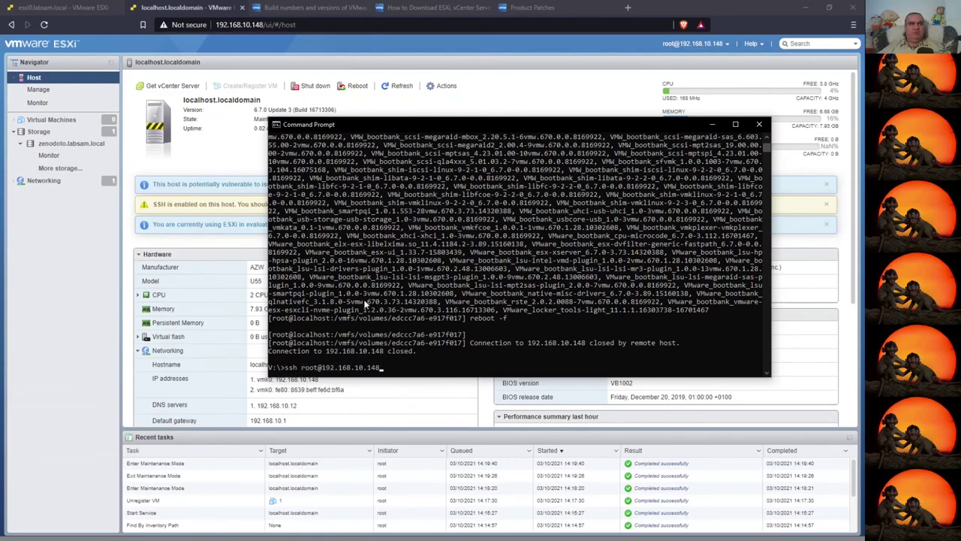
key("Up")
key("Up")
key("Up")
key("Return")
key("Up")
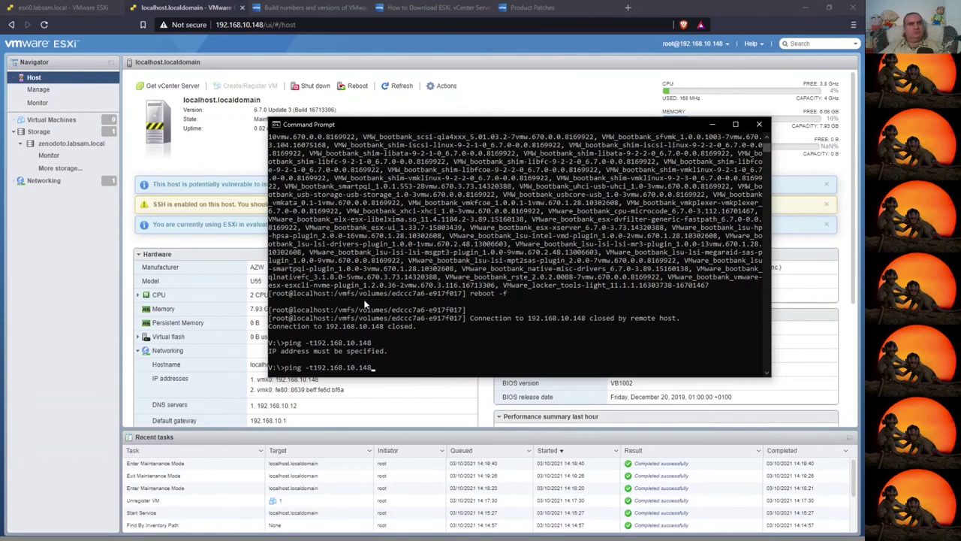
key("Left")
key("Left")
key("Left")
key("Left")
key("Left")
key("Left")
key("Left")
key("Left")
key("Left")
key("Left")
key("Left")
key("Left")
key("Left")
key("Left")
key("Return")
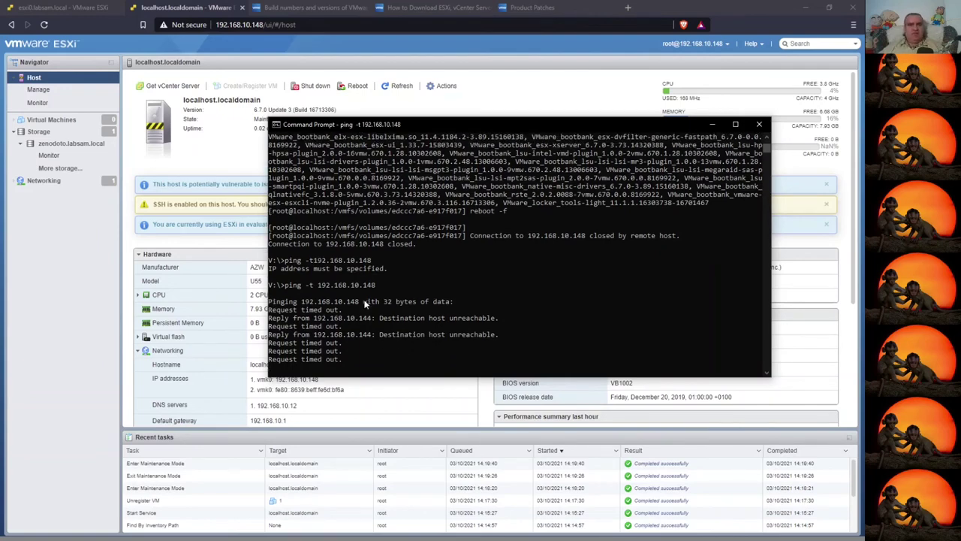
Review the patch installation result in the earlier terminal output, and return to the running ping
scroll(447, 326, "up", 1)
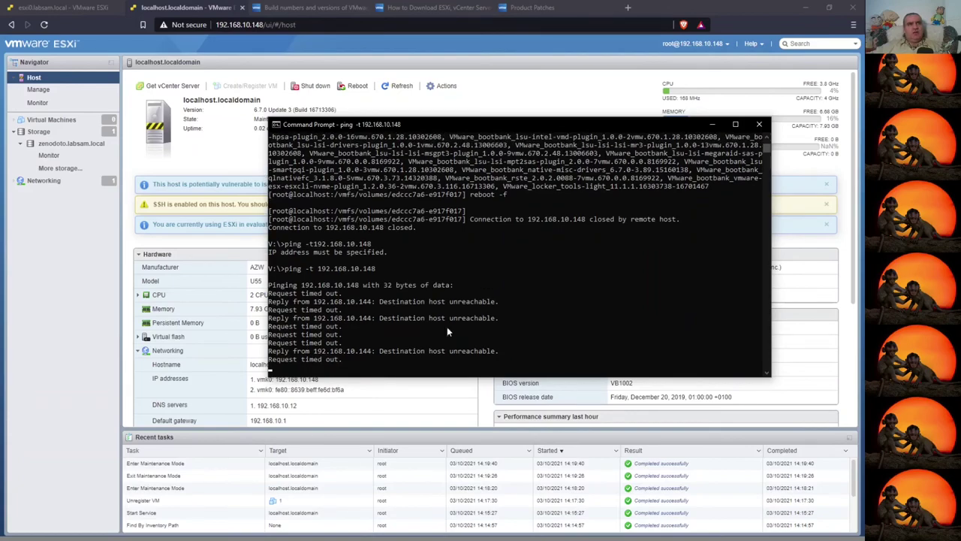
left_click(537, 333)
scroll(538, 334, "up", 4)
scroll(537, 333, "up", 10)
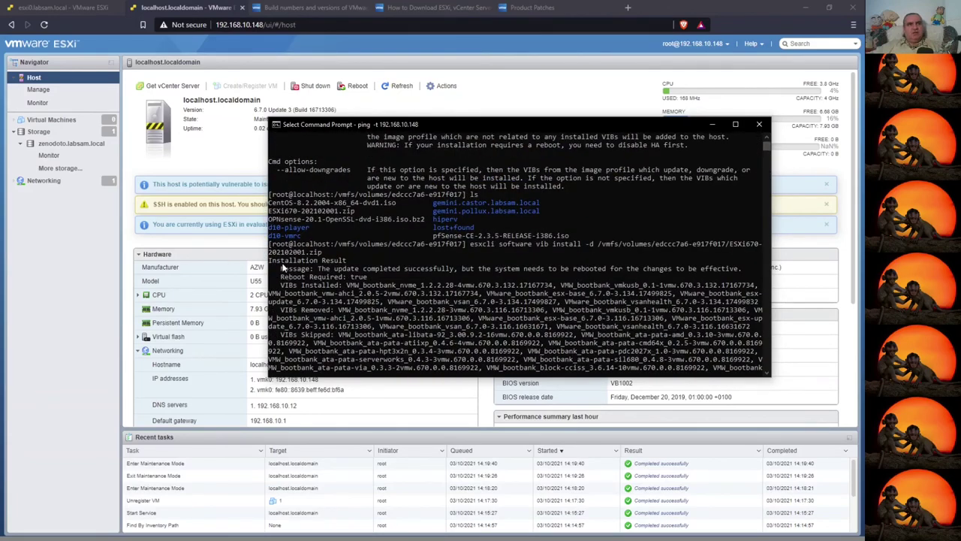
left_click_drag(282, 263, 406, 279)
right_click(434, 272)
key("Escape")
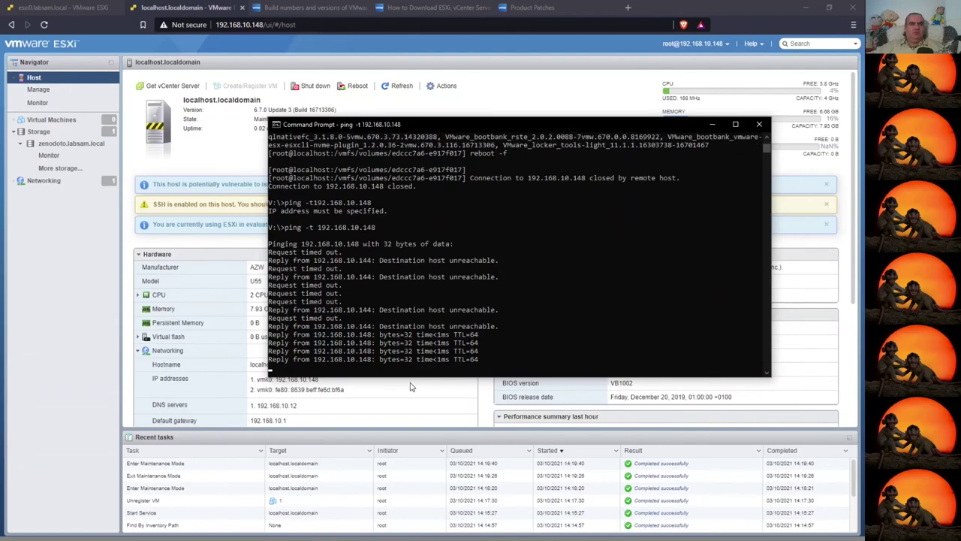
Switch to the browser and reload the host's web client at 192.168.10.148 until the login page loads
left_click(44, 25)
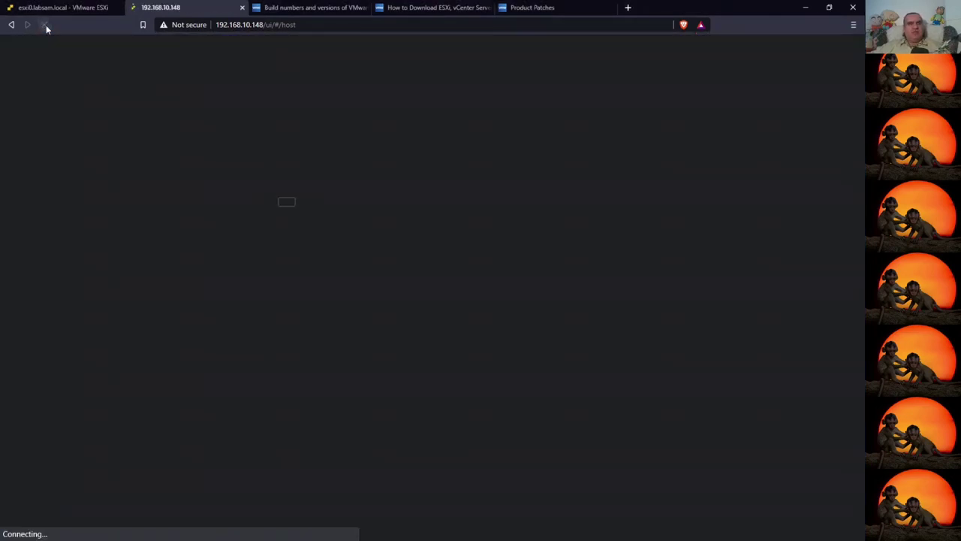
left_click(295, 301)
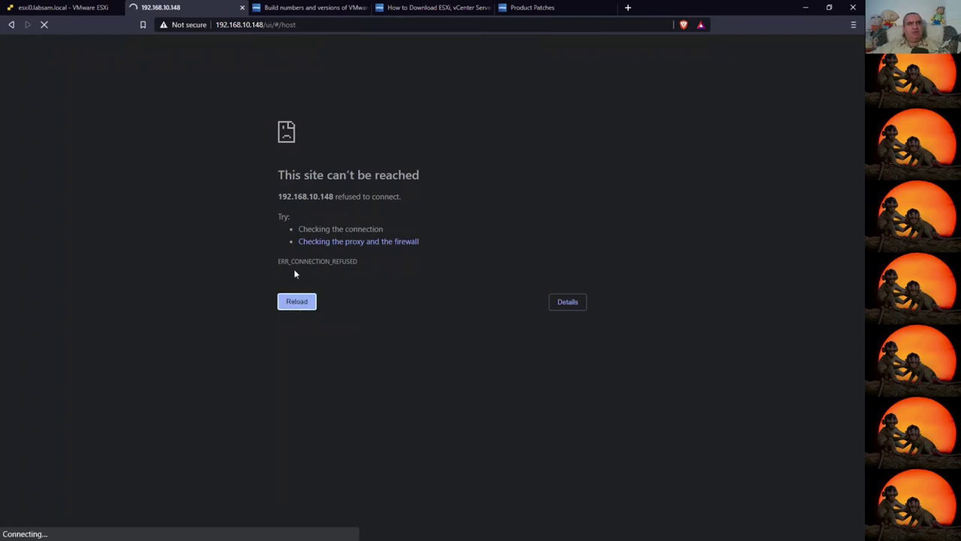
left_click(298, 301)
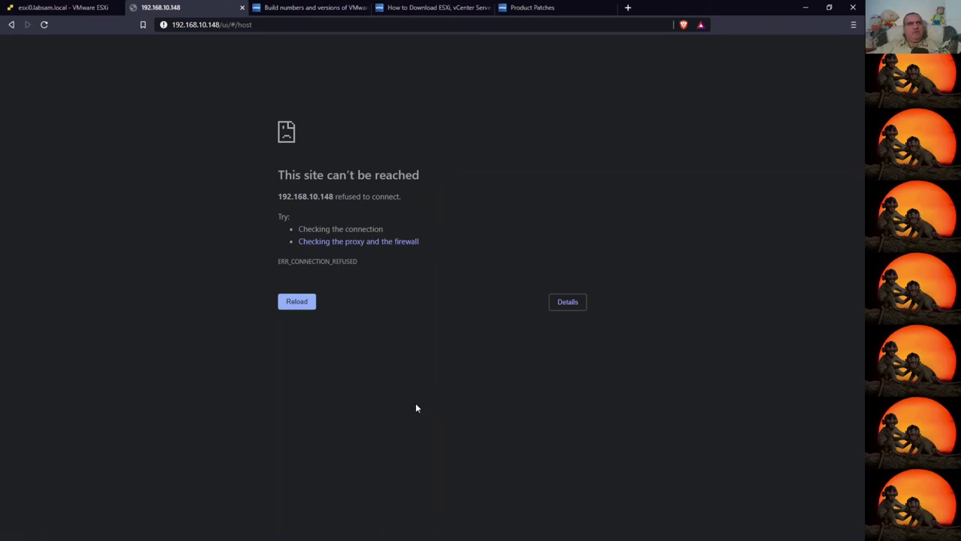
key("F5")
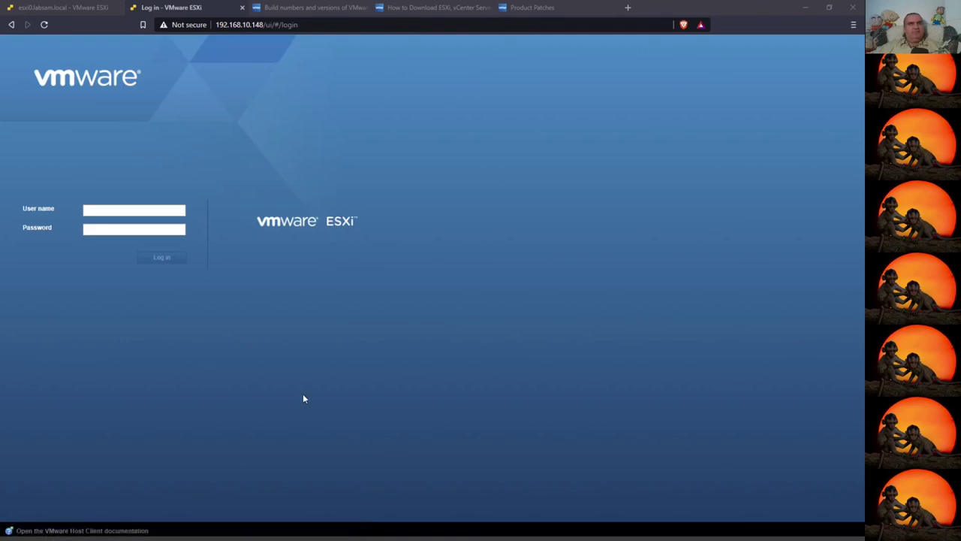
Log in to the ESXi web client as root with the account password
left_click(135, 209)
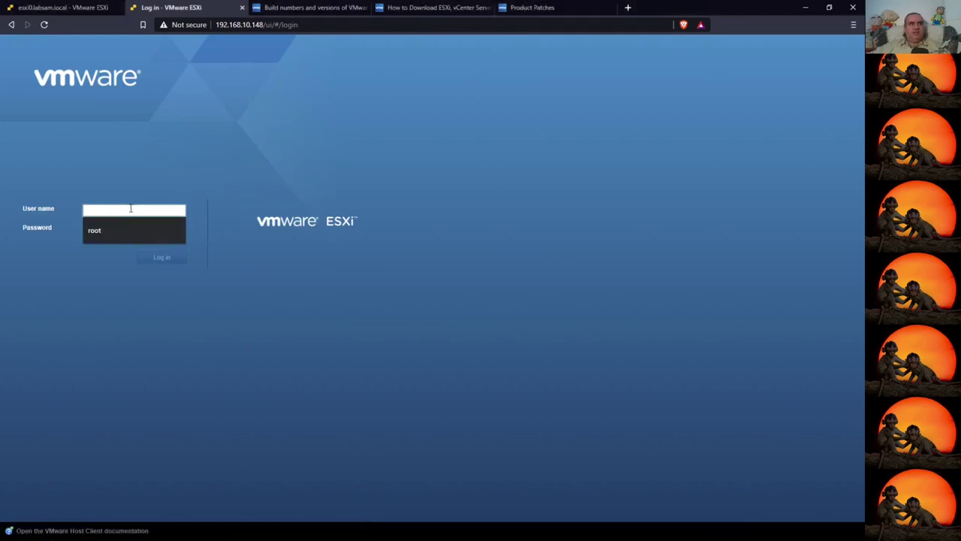
left_click(133, 230)
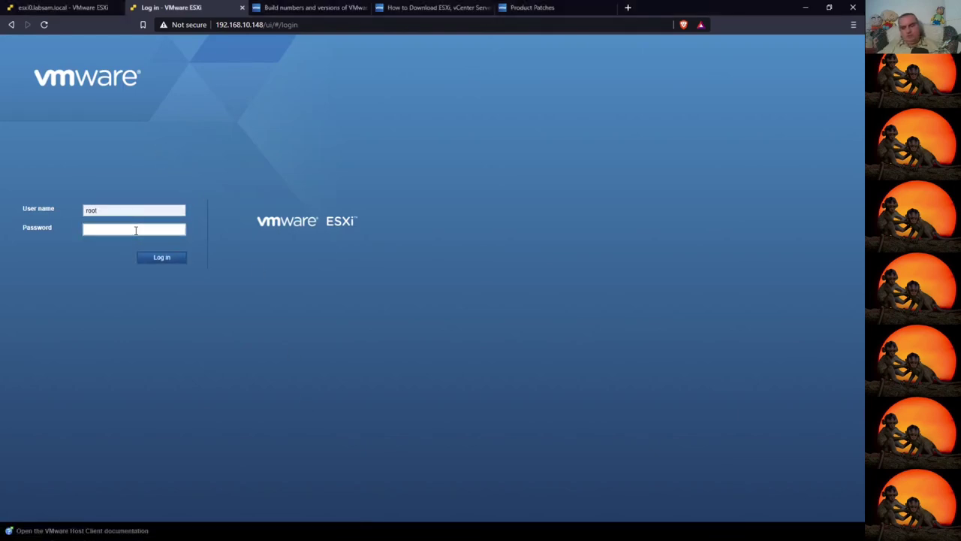
type("••••••••••")
key("Return")
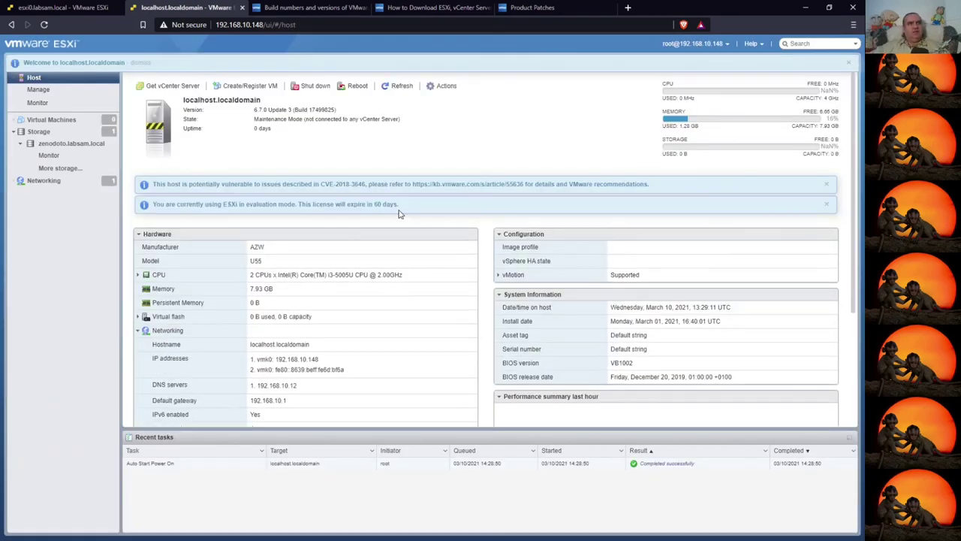
Compare the host's version and build number with the ESXi 6.7 EP18 row in VMware's build numbers article
left_click_drag(252, 111, 325, 110)
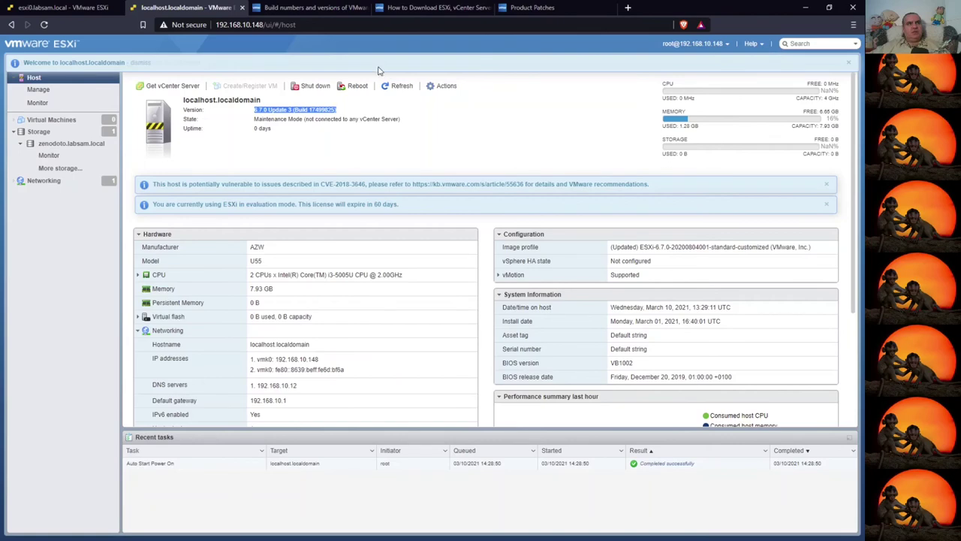
left_click(312, 8)
scroll(431, 204, "up", 3)
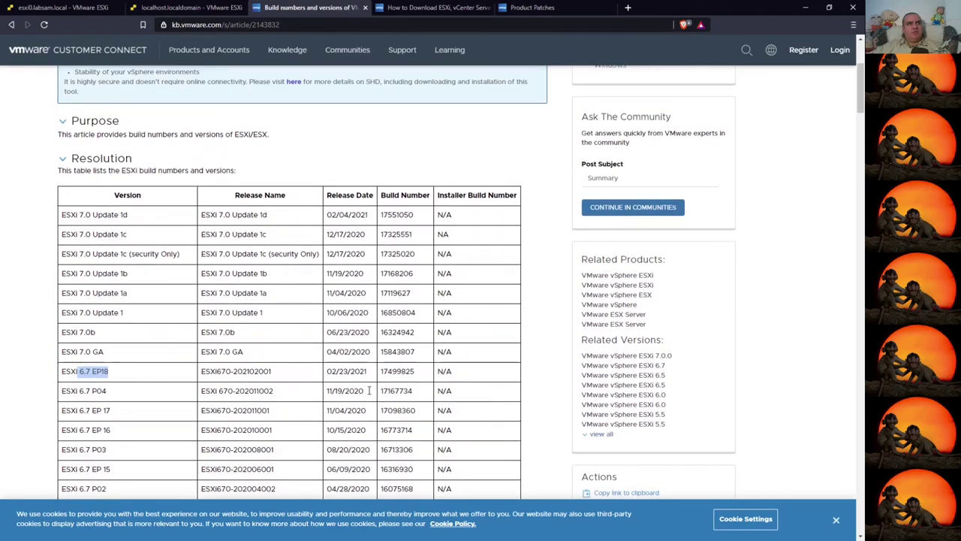
left_click_drag(422, 375, 58, 373)
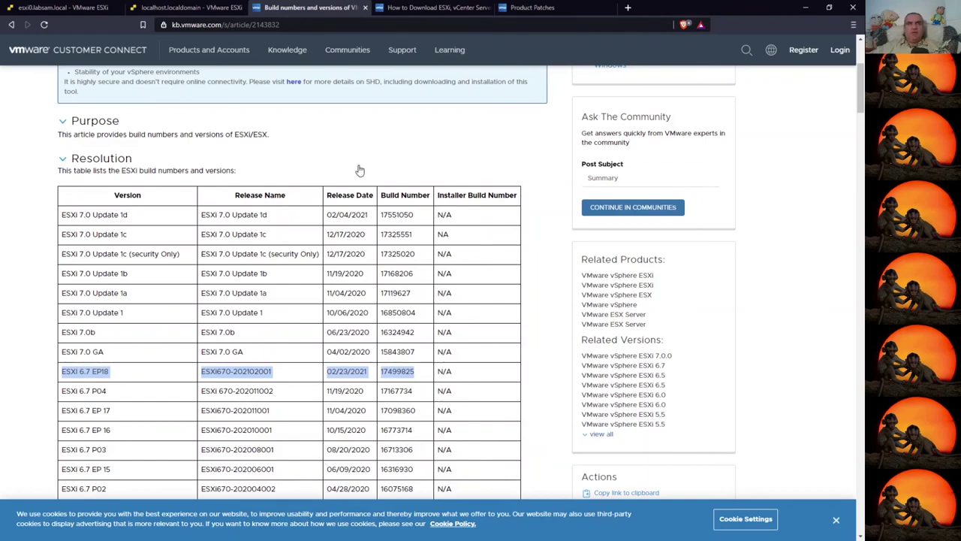
Return to the host's web client and take the host out of maintenance mode
left_click(186, 8)
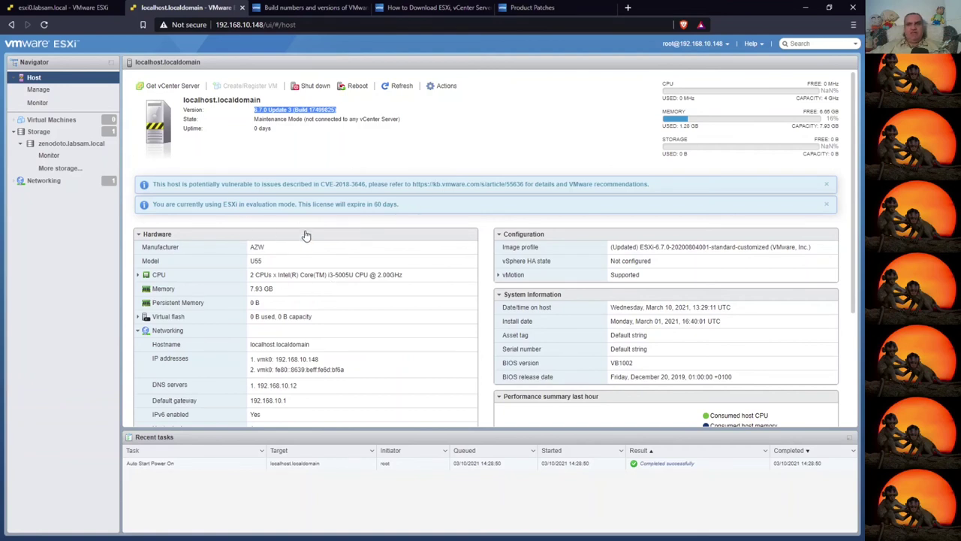
right_click(30, 80)
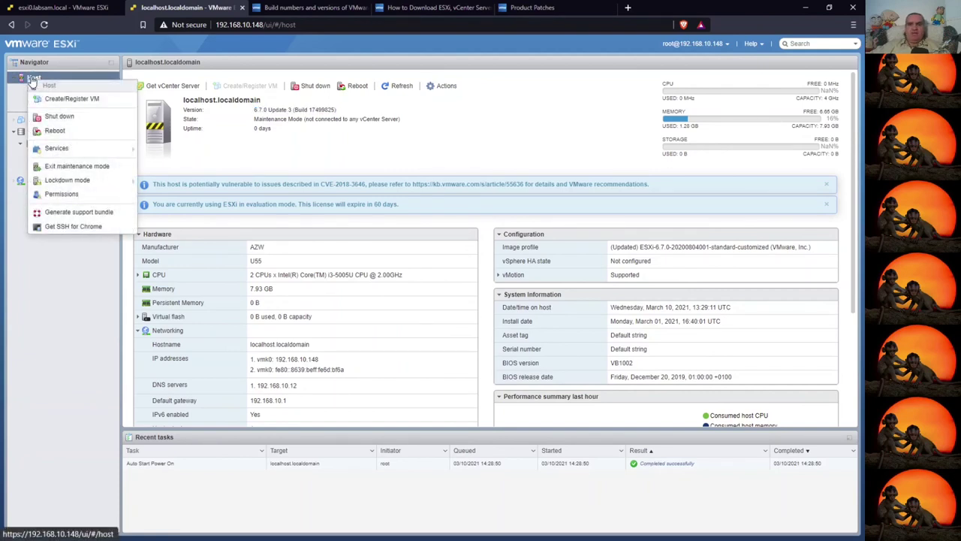
left_click(81, 170)
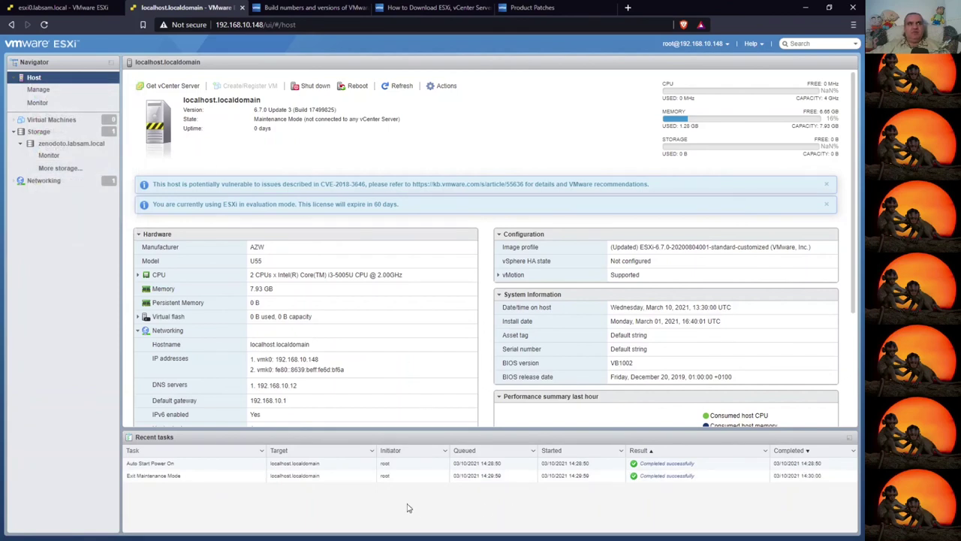